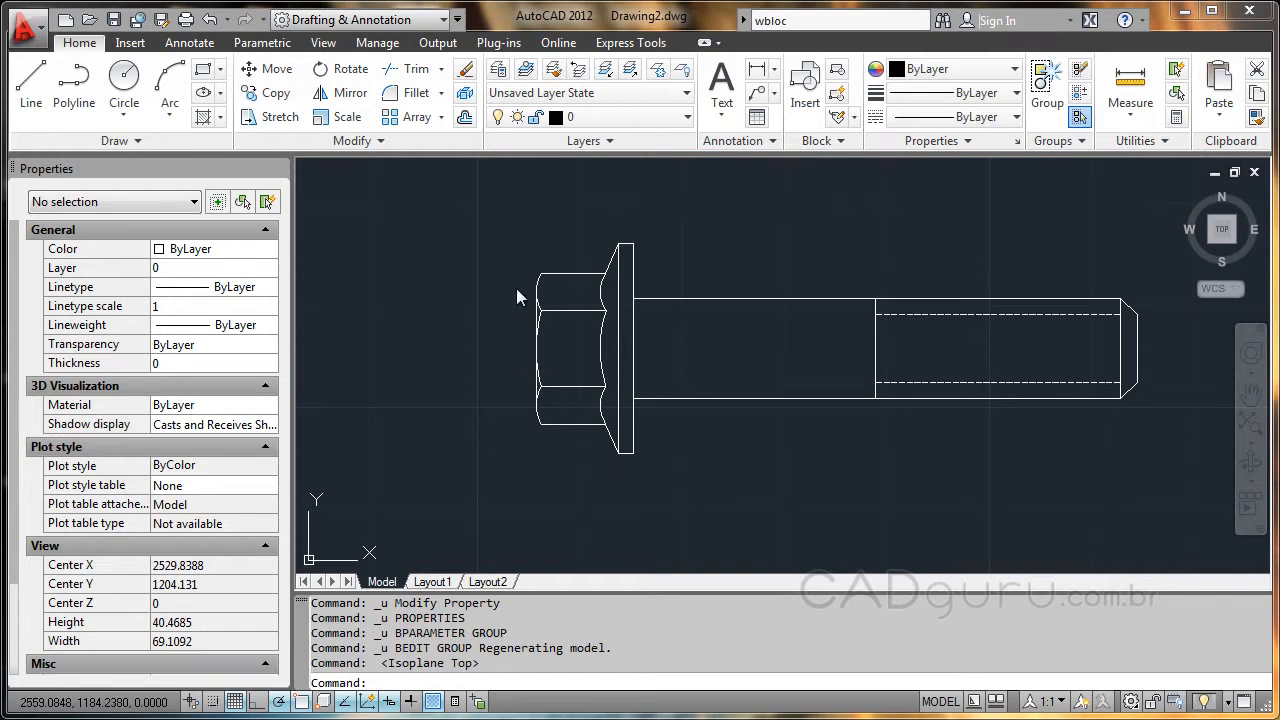
- Open the bolt block "parafuso" for editing in the Block Editor
{"action": "left_click", "coordinate": [761, 397]}
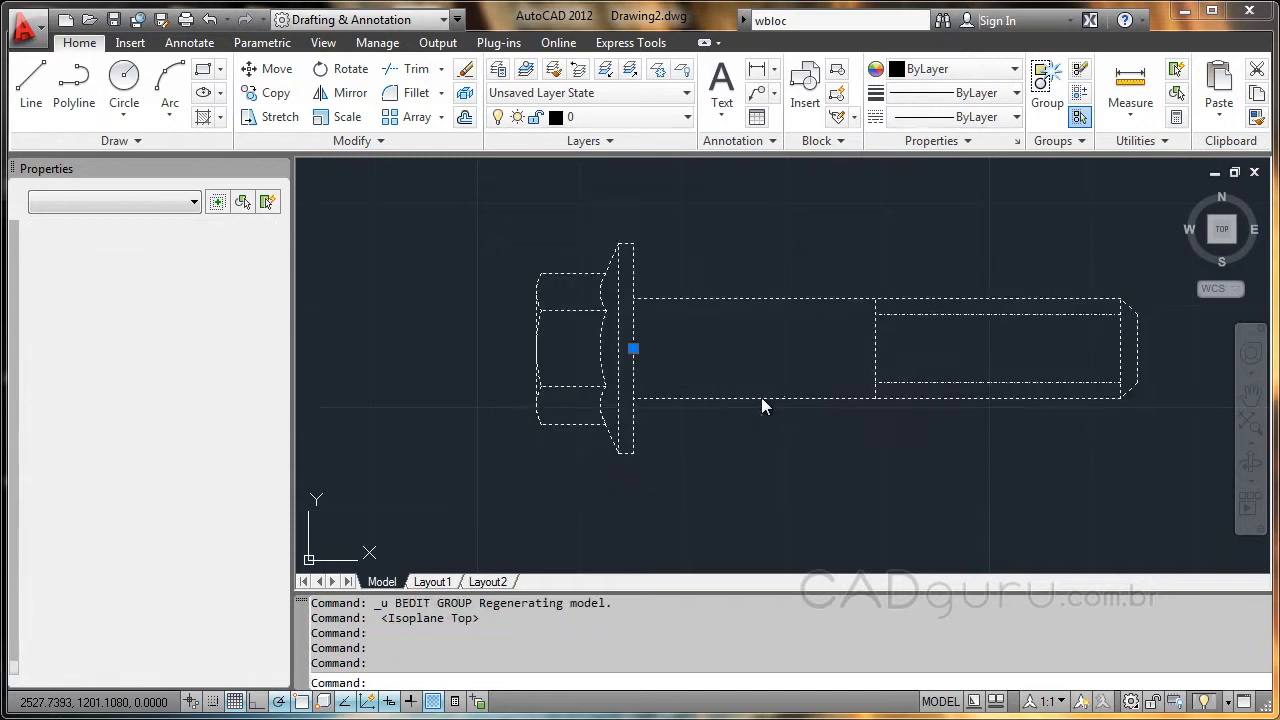
{"action": "double_click", "coordinate": [761, 397]}
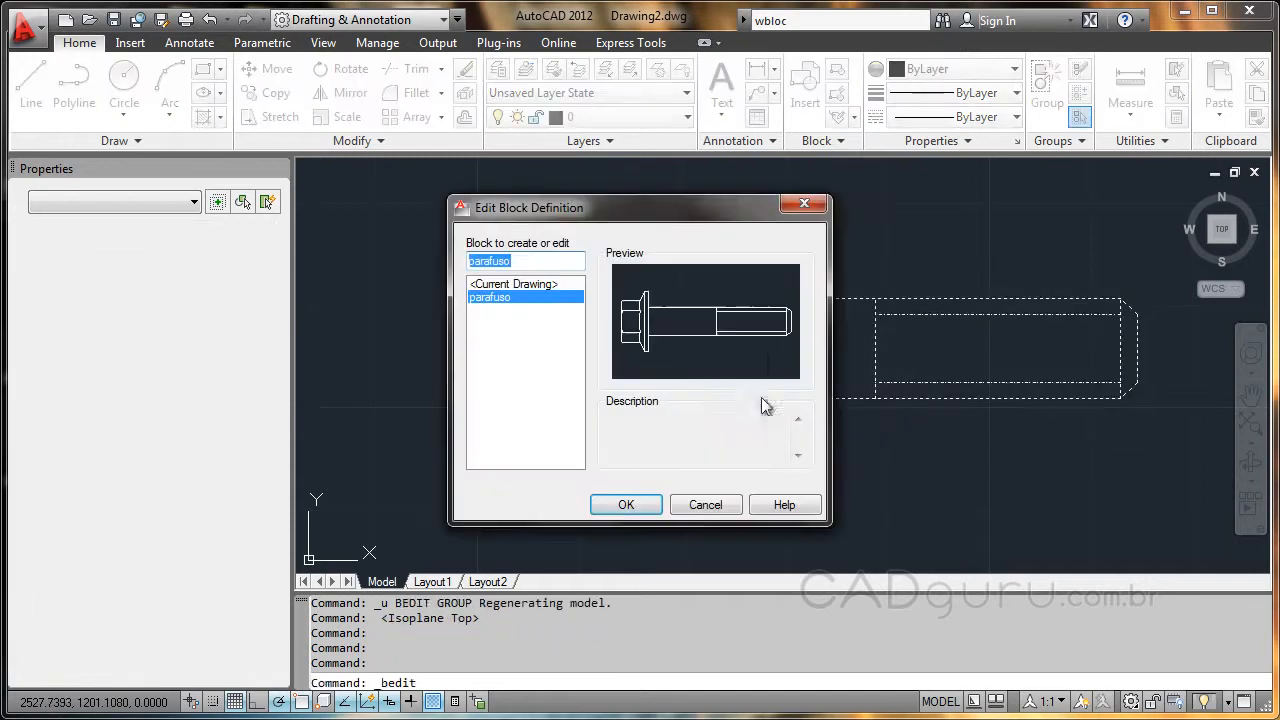
{"action": "left_click", "coordinate": [626, 504]}
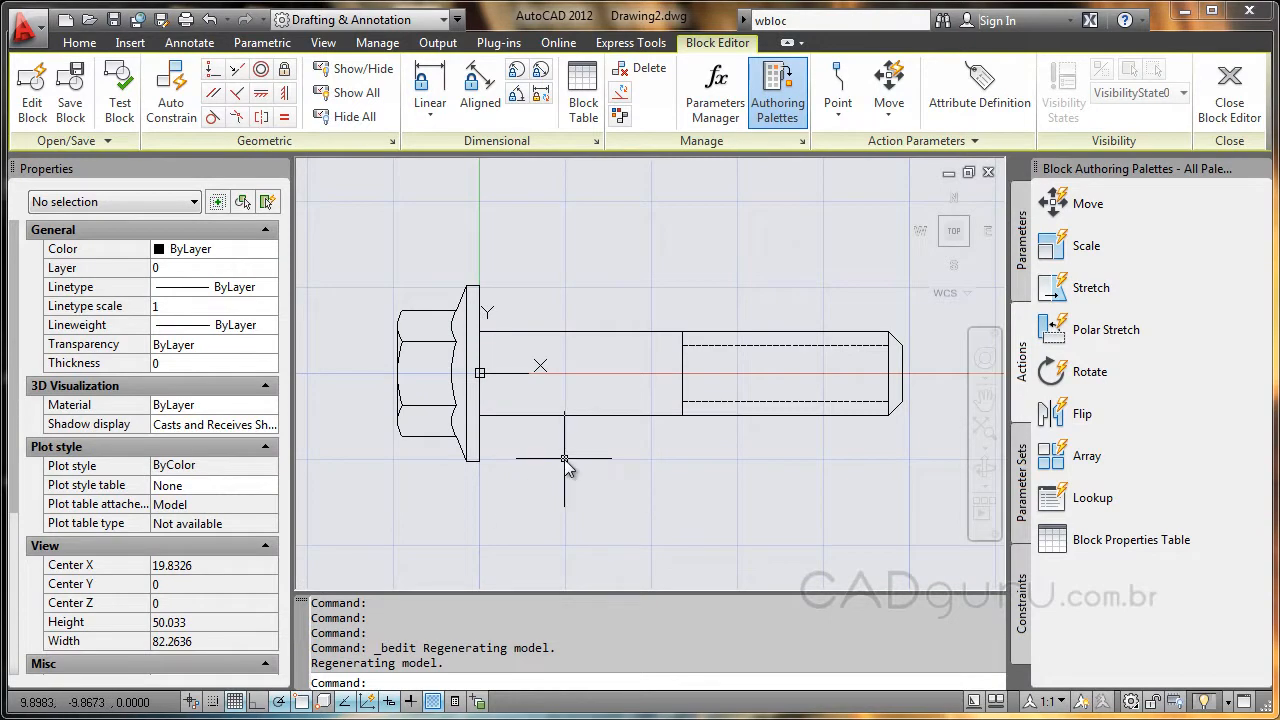
- Add a linear parameter from the origin under the bolt head to the midpoint of the tip, placing its label below the bolt
{"action": "left_click", "coordinate": [1020, 263]}
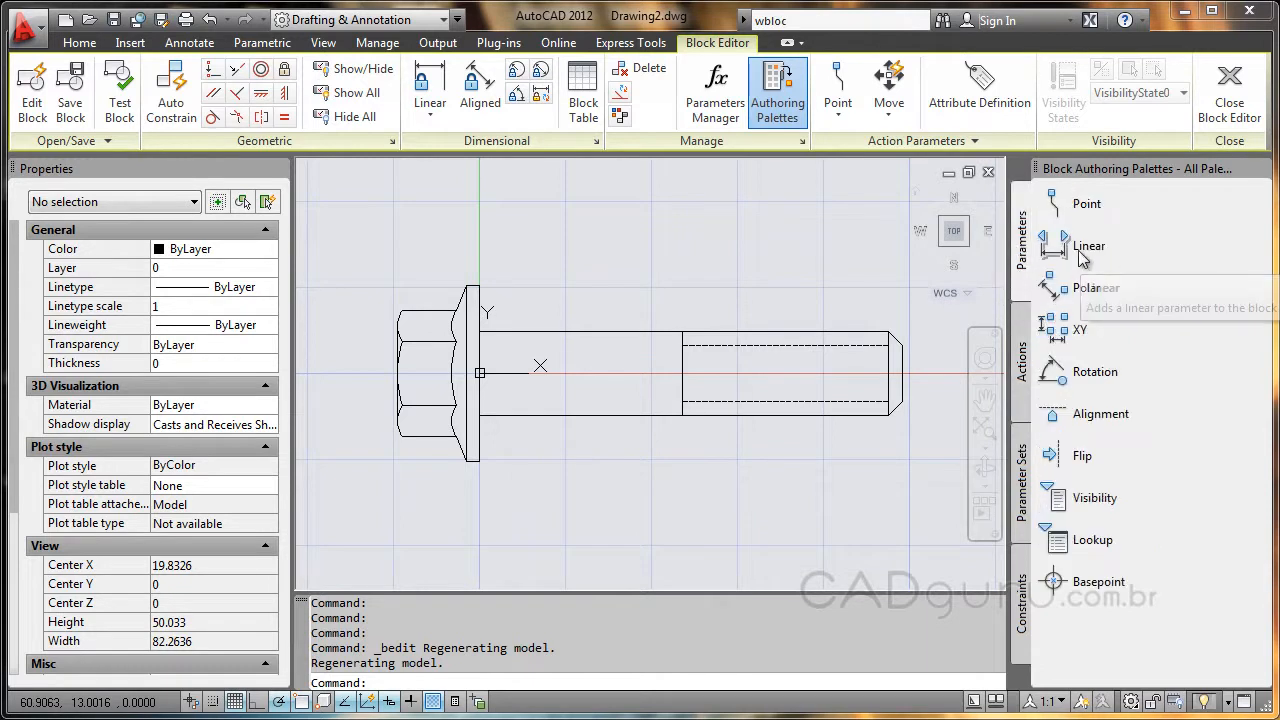
{"action": "left_click", "coordinate": [1087, 251]}
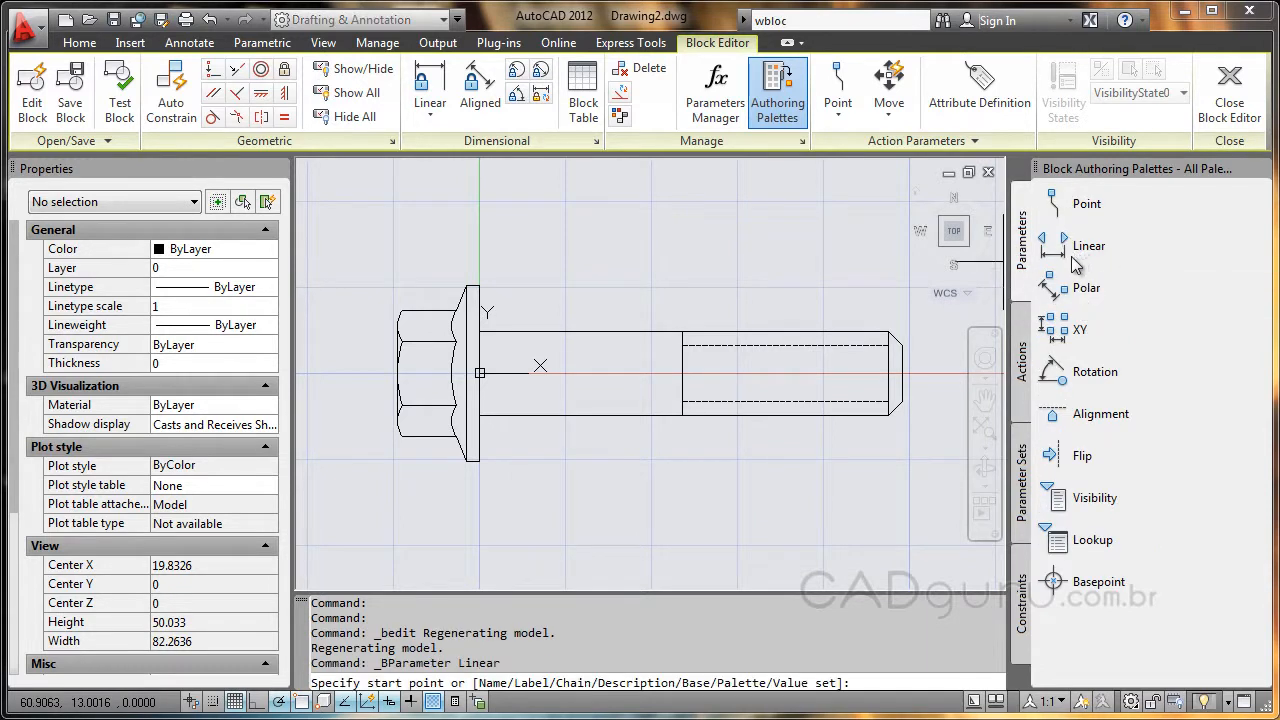
{"action": "left_click", "coordinate": [479, 376]}
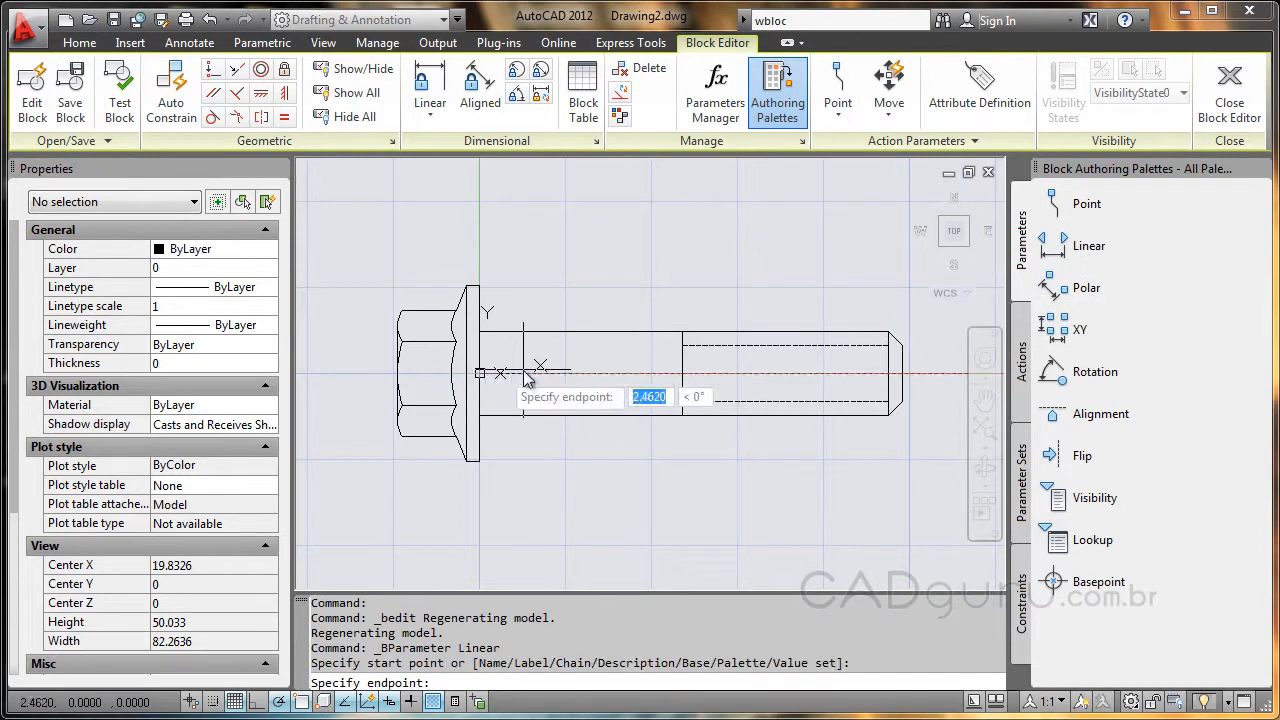
{"action": "left_click", "coordinate": [893, 374]}
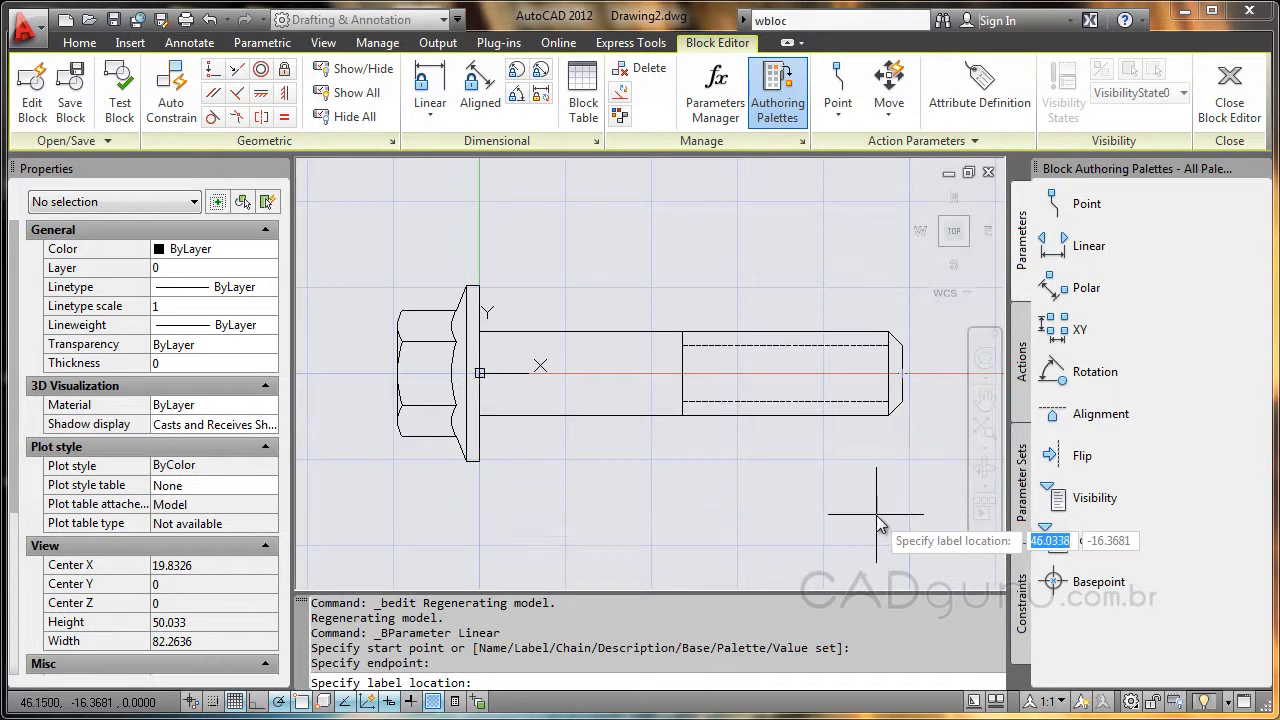
{"action": "left_click", "coordinate": [877, 523]}
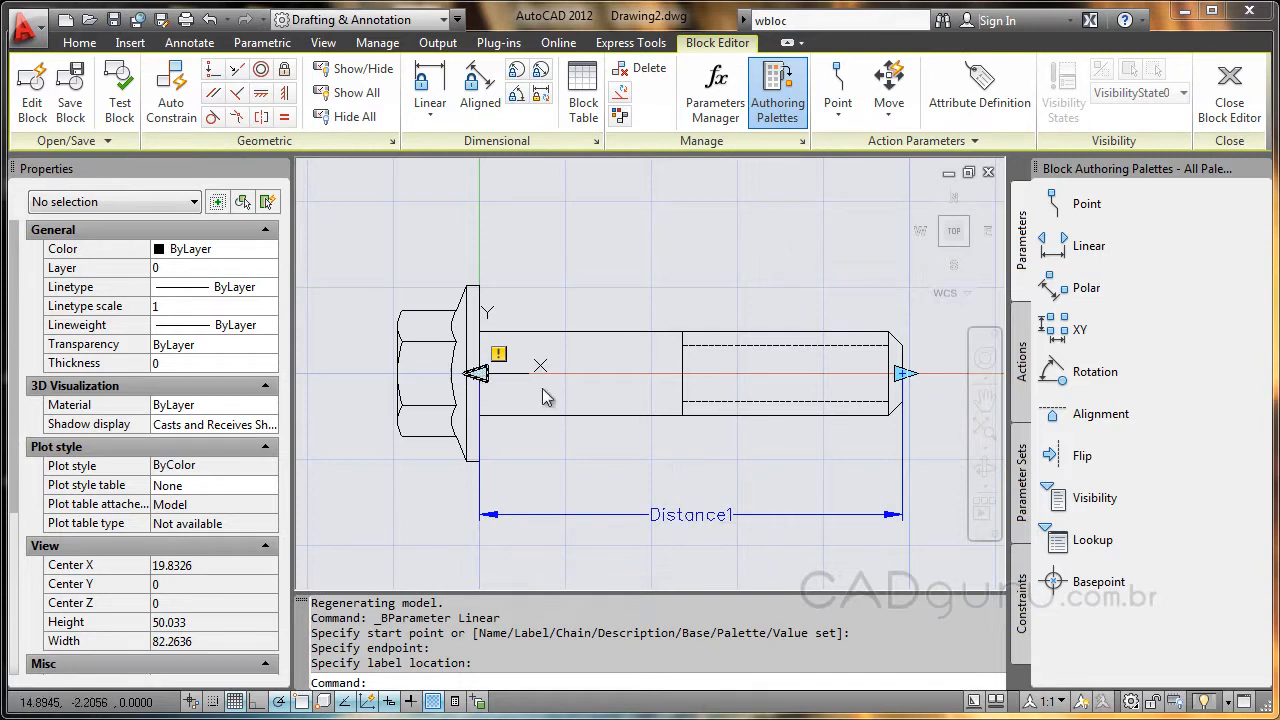
- Set the linear parameter's number of grips to 1 and clear the selection
{"action": "left_click", "coordinate": [912, 378]}
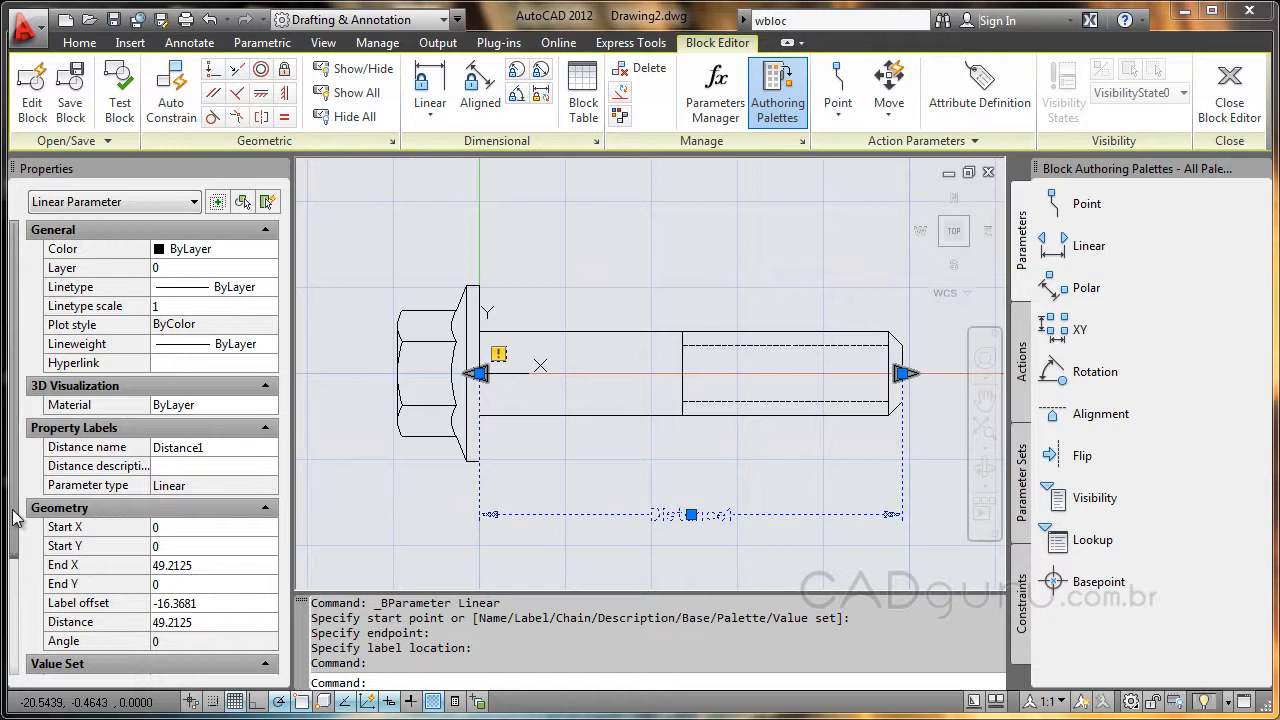
{"action": "left_click_drag", "start_coordinate": [14, 517], "coordinate": [5, 680]}
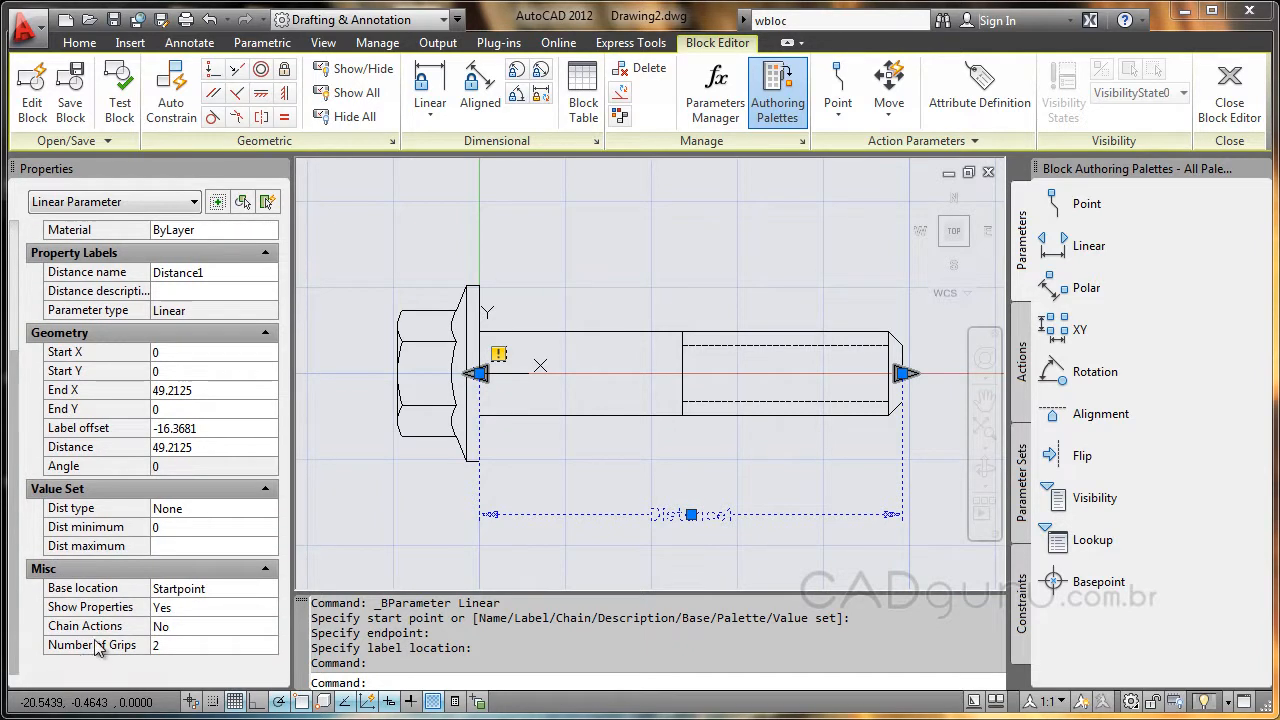
{"action": "left_click", "coordinate": [126, 647]}
{"action": "left_click", "coordinate": [245, 648]}
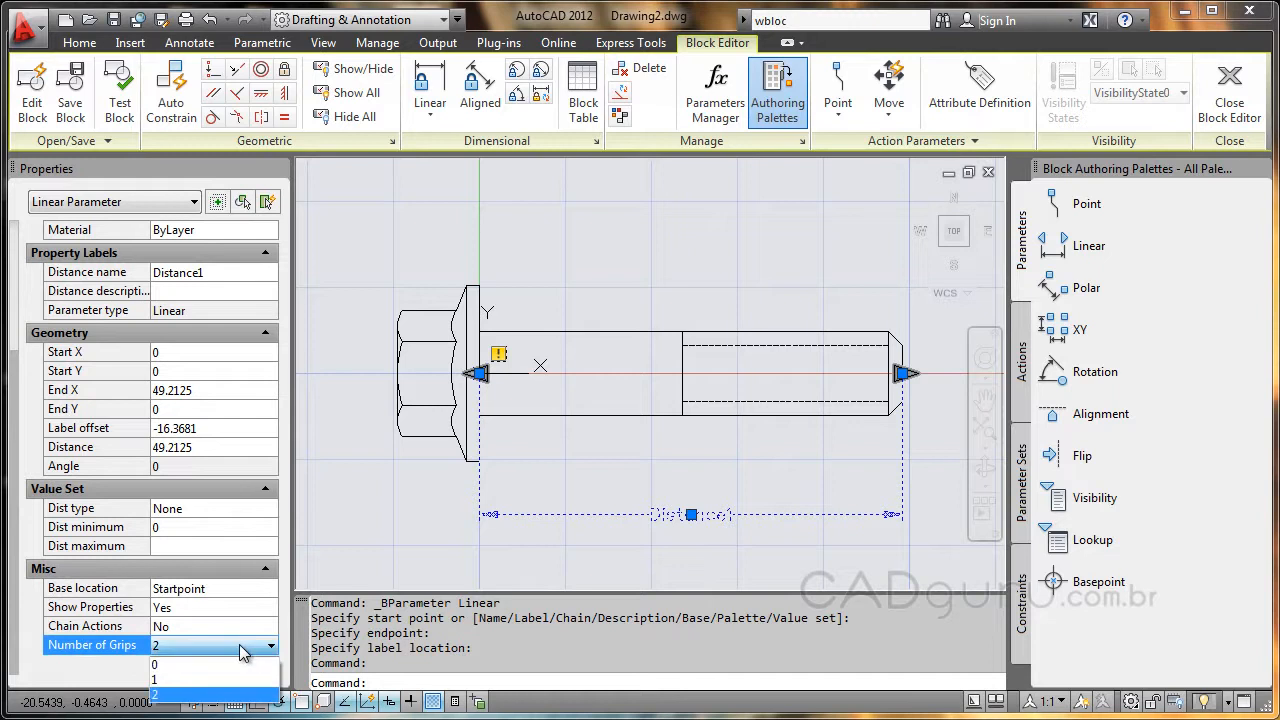
{"action": "left_click", "coordinate": [195, 679]}
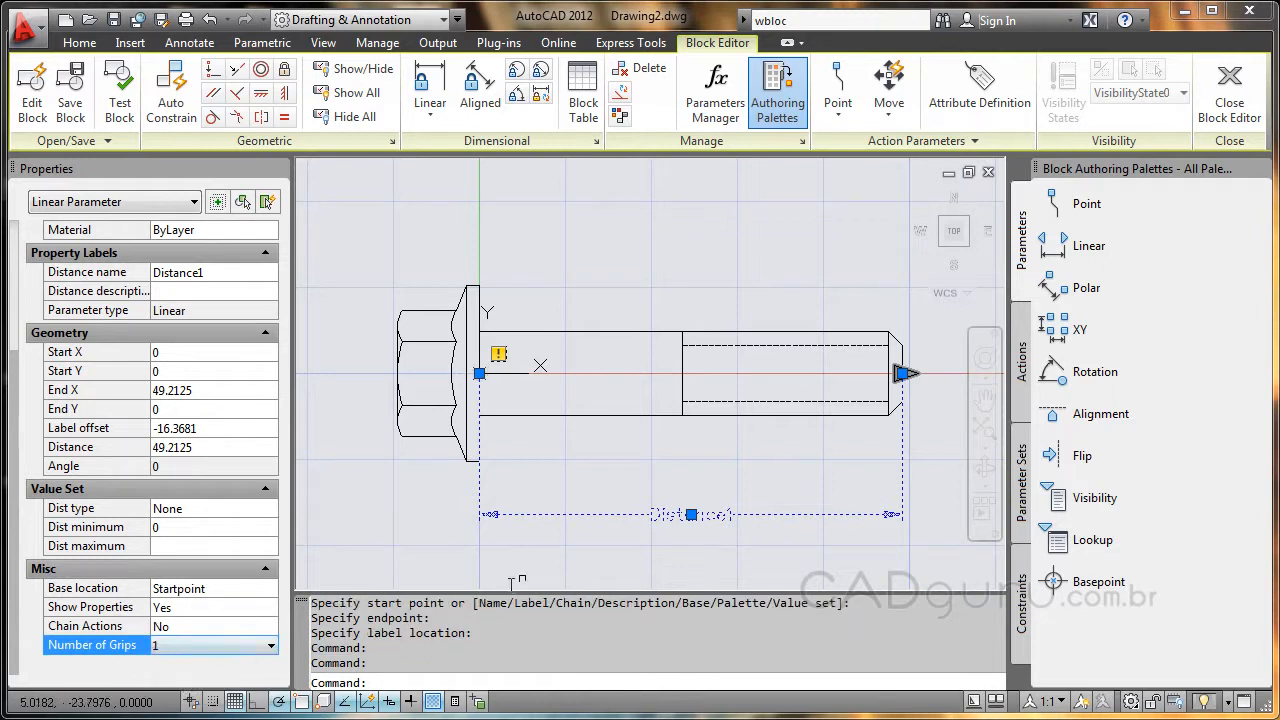
{"action": "key", "text": "Escape"}
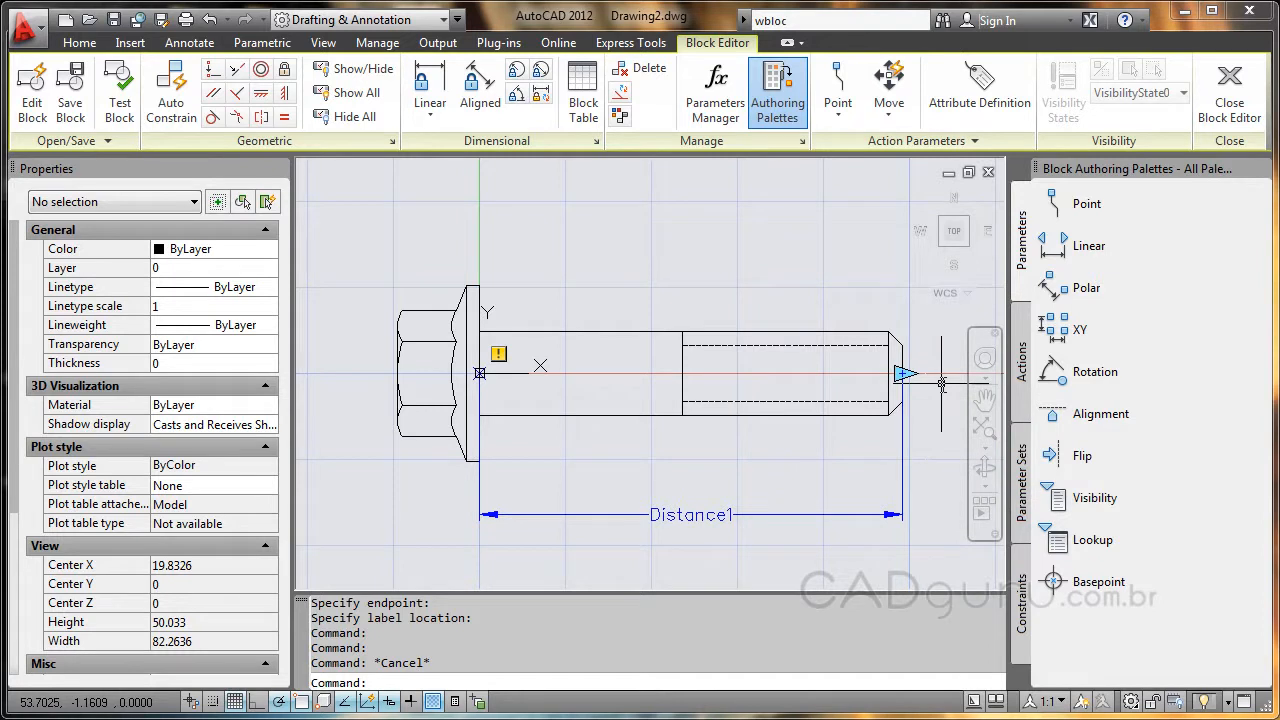
- Add a Stretch action to the linear parameter's tip point, with the frame and crossing selection covering the threaded end and part of the shank
{"action": "left_click", "coordinate": [1022, 374]}
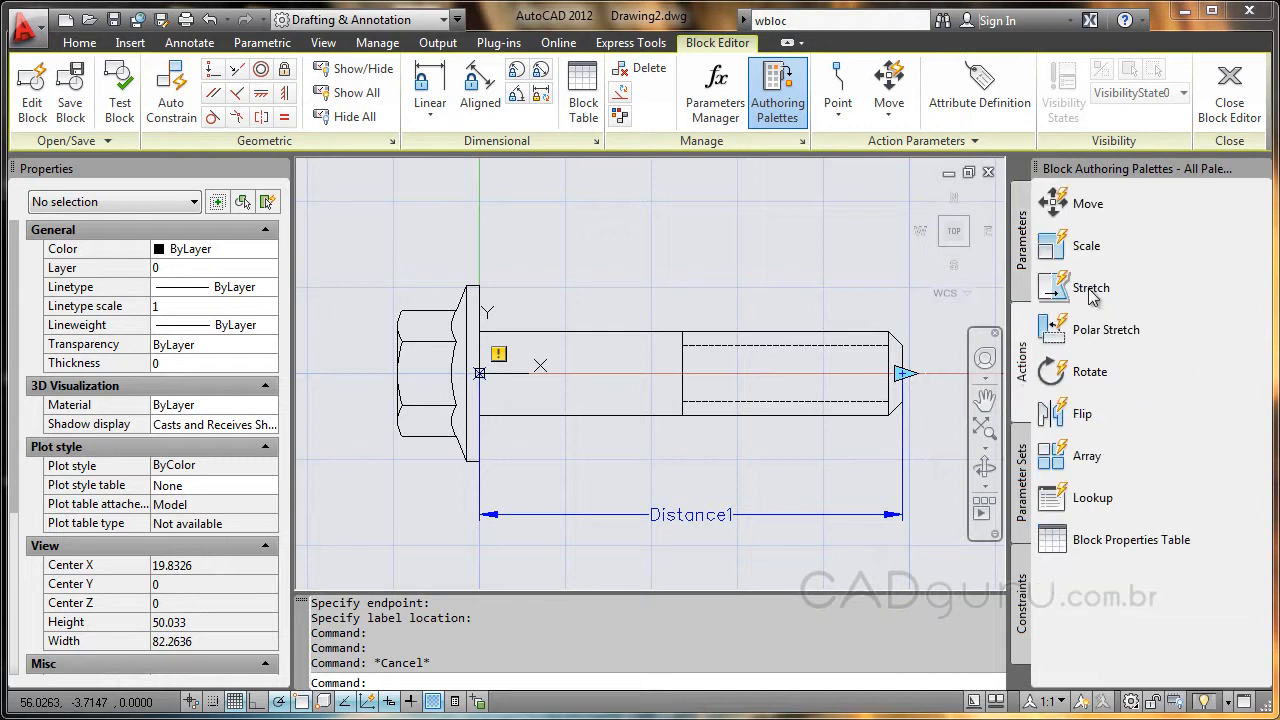
{"action": "left_click", "coordinate": [1088, 288]}
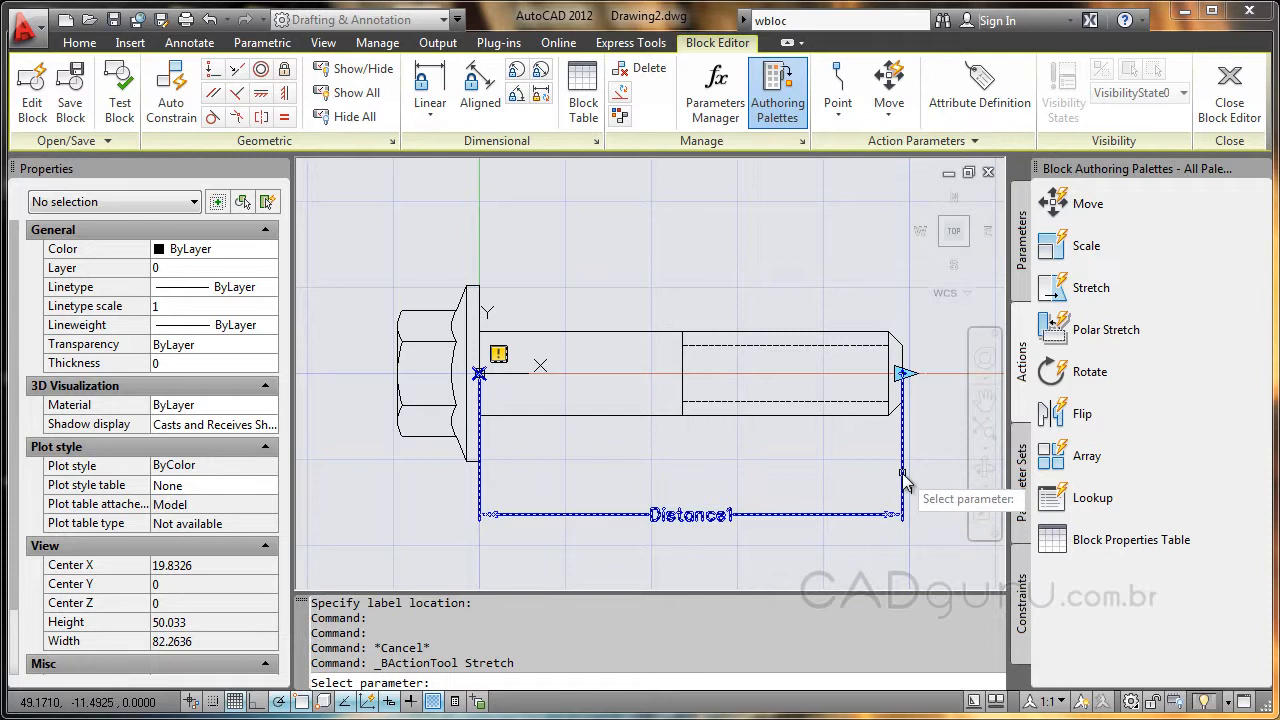
{"action": "left_click", "coordinate": [903, 482]}
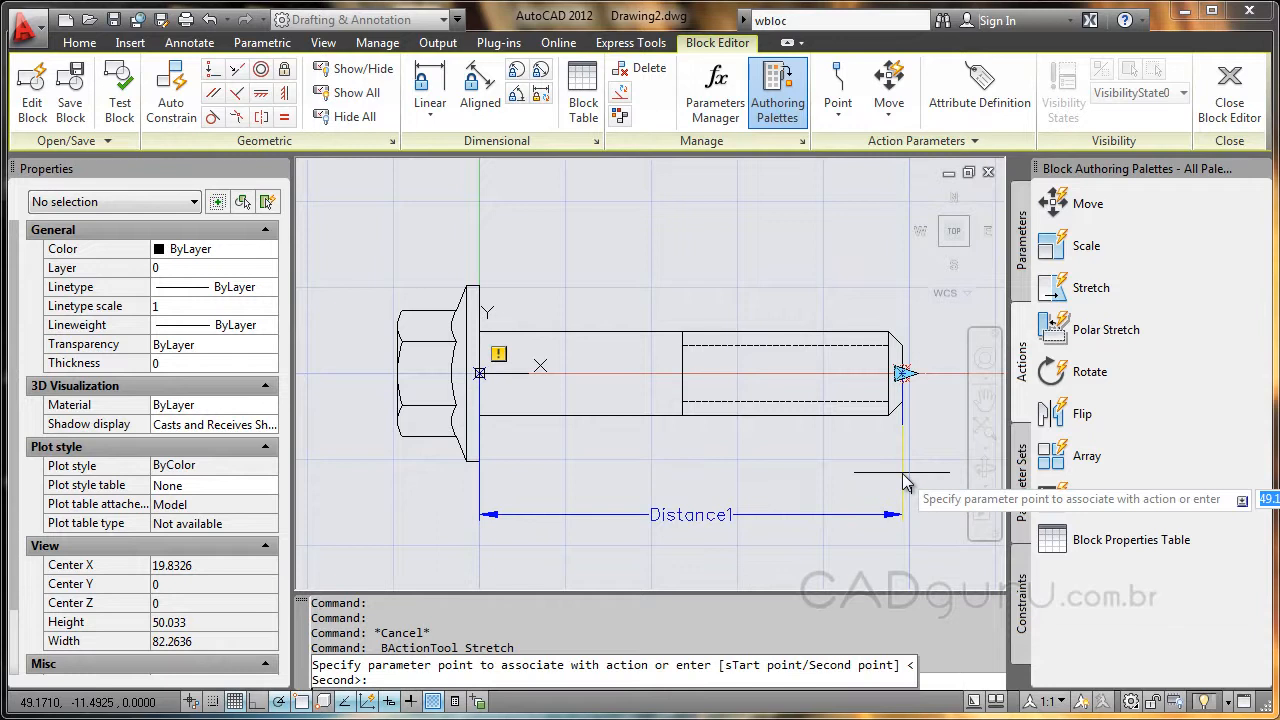
{"action": "left_click", "coordinate": [904, 375]}
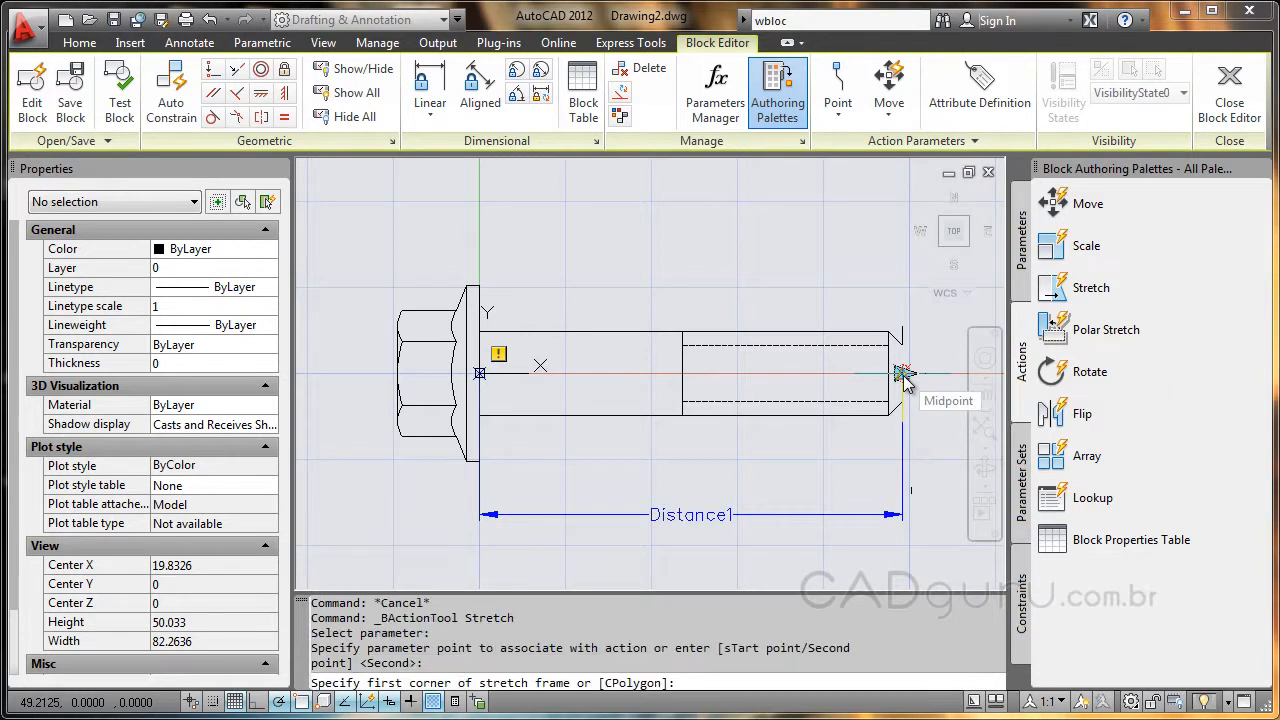
{"action": "left_click", "coordinate": [594, 280]}
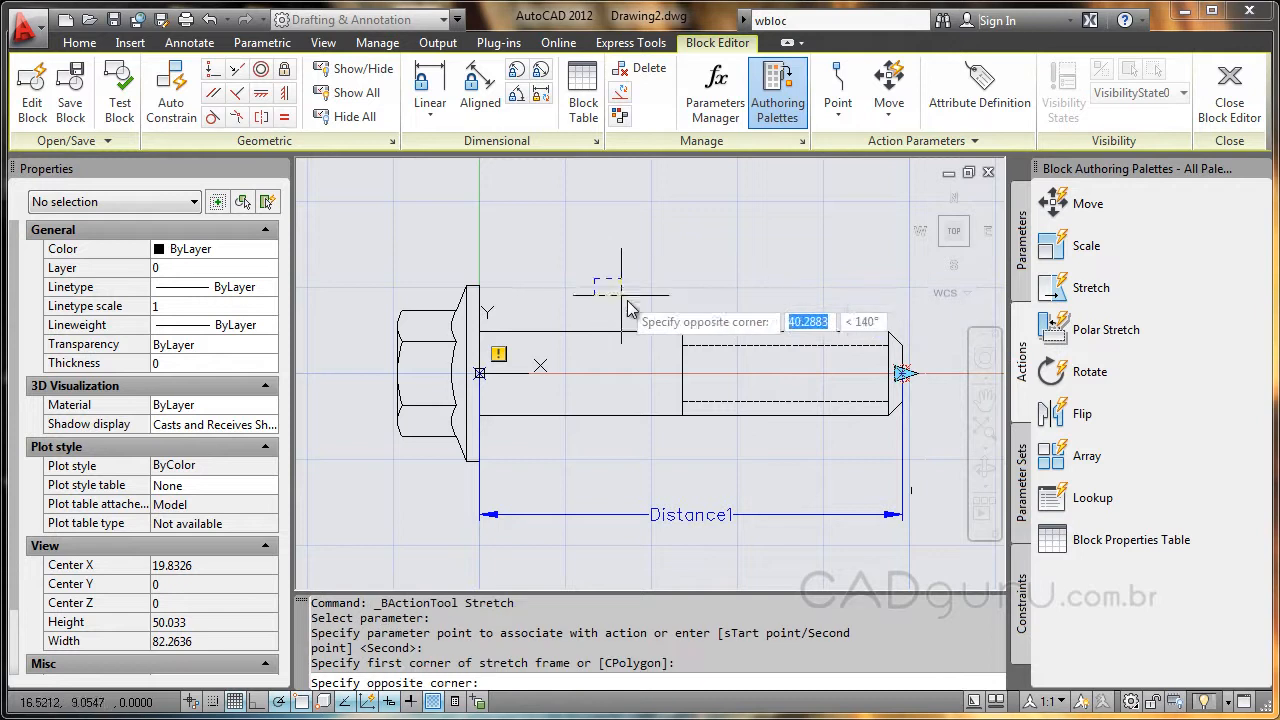
{"action": "left_click", "coordinate": [948, 453]}
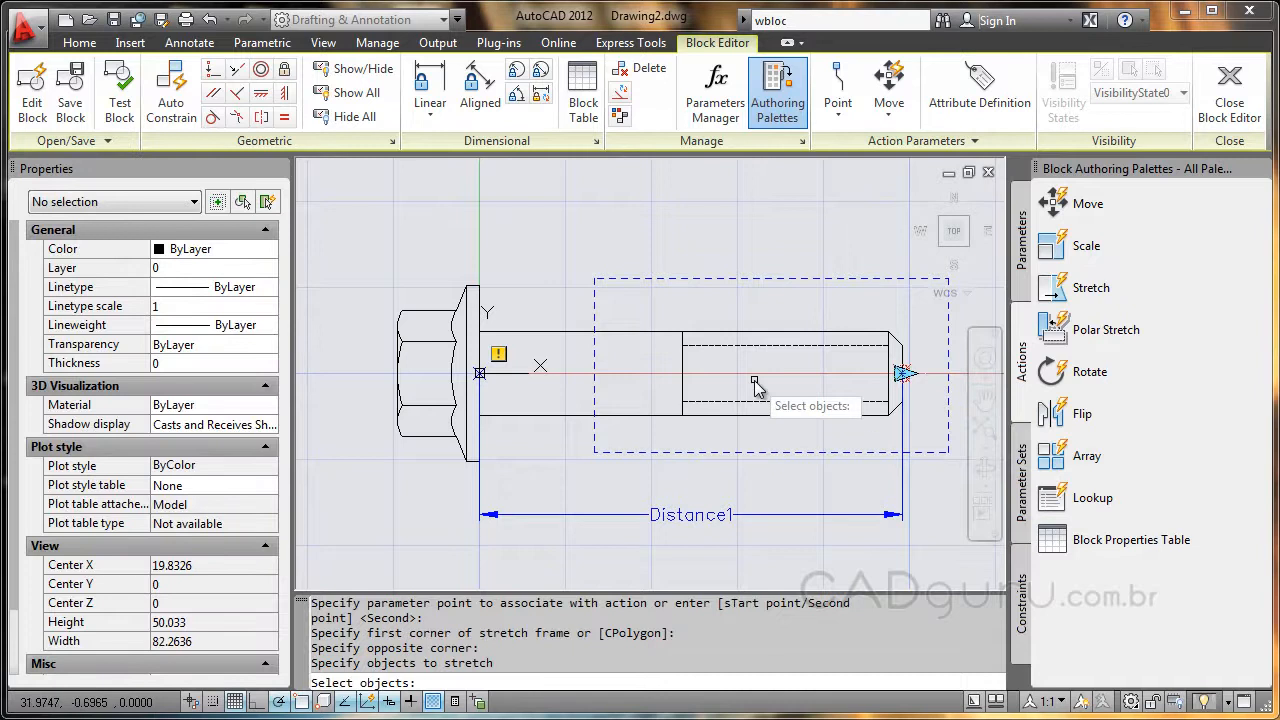
{"action": "left_click", "coordinate": [934, 432]}
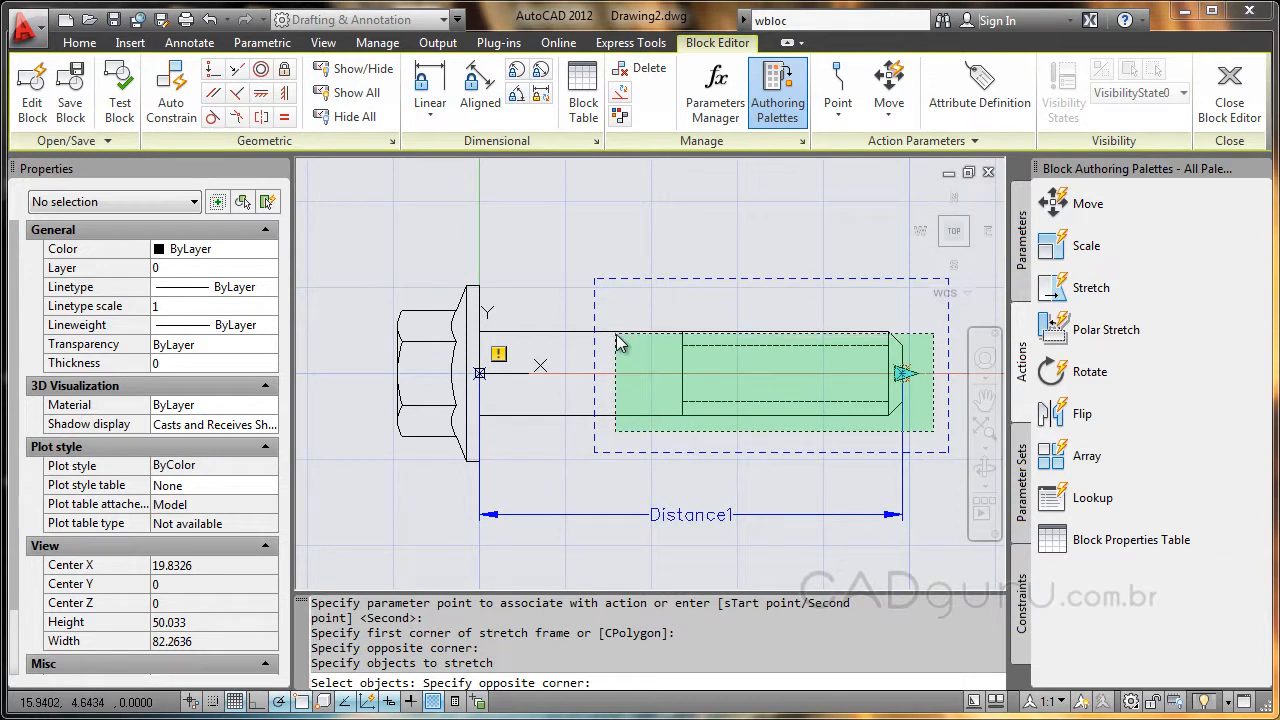
{"action": "left_click", "coordinate": [603, 294]}
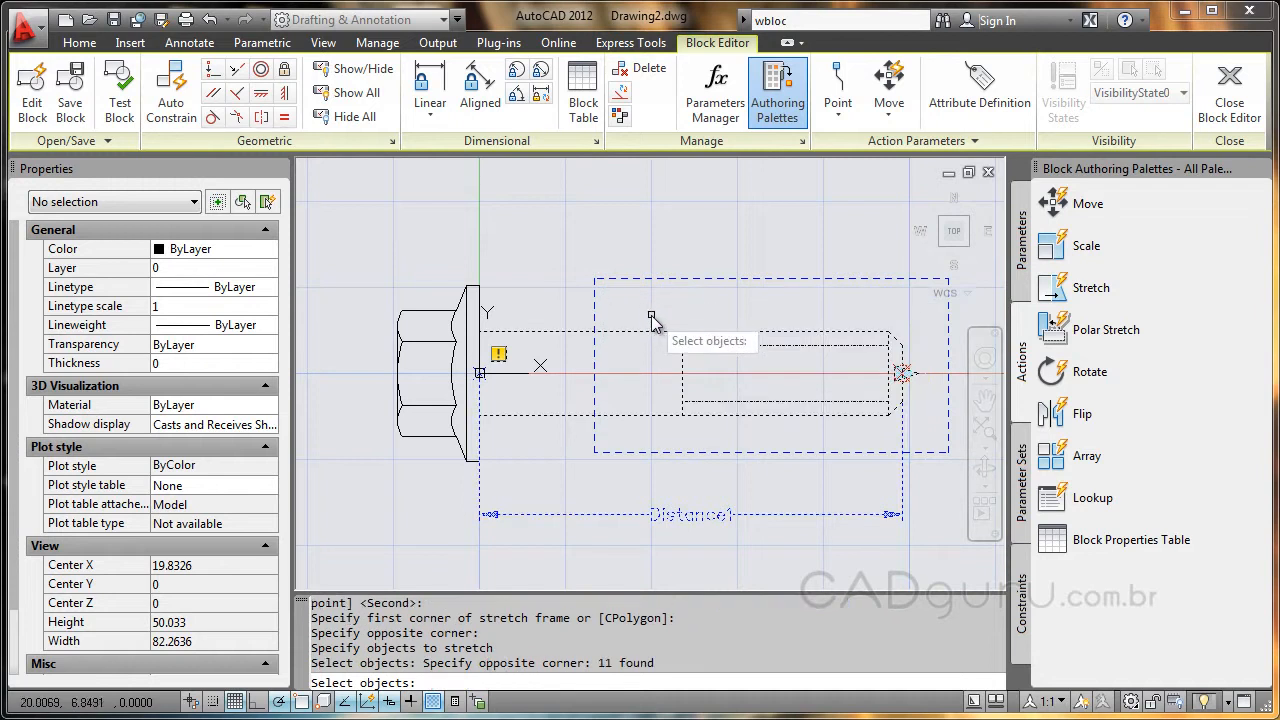
{"action": "key", "text": "Return"}
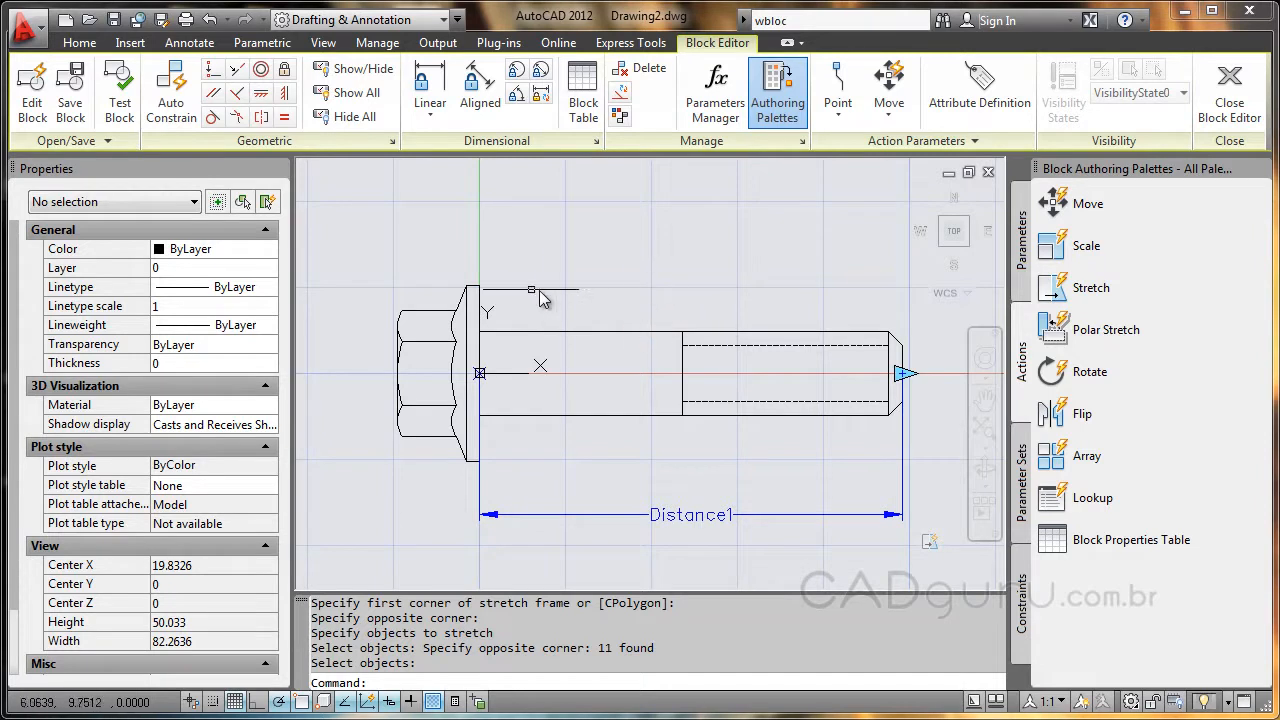
- Test the block by stretching the bolt to about 96 mm and shortening it again with its tip grip, and close the test window
{"action": "left_click", "coordinate": [120, 105]}
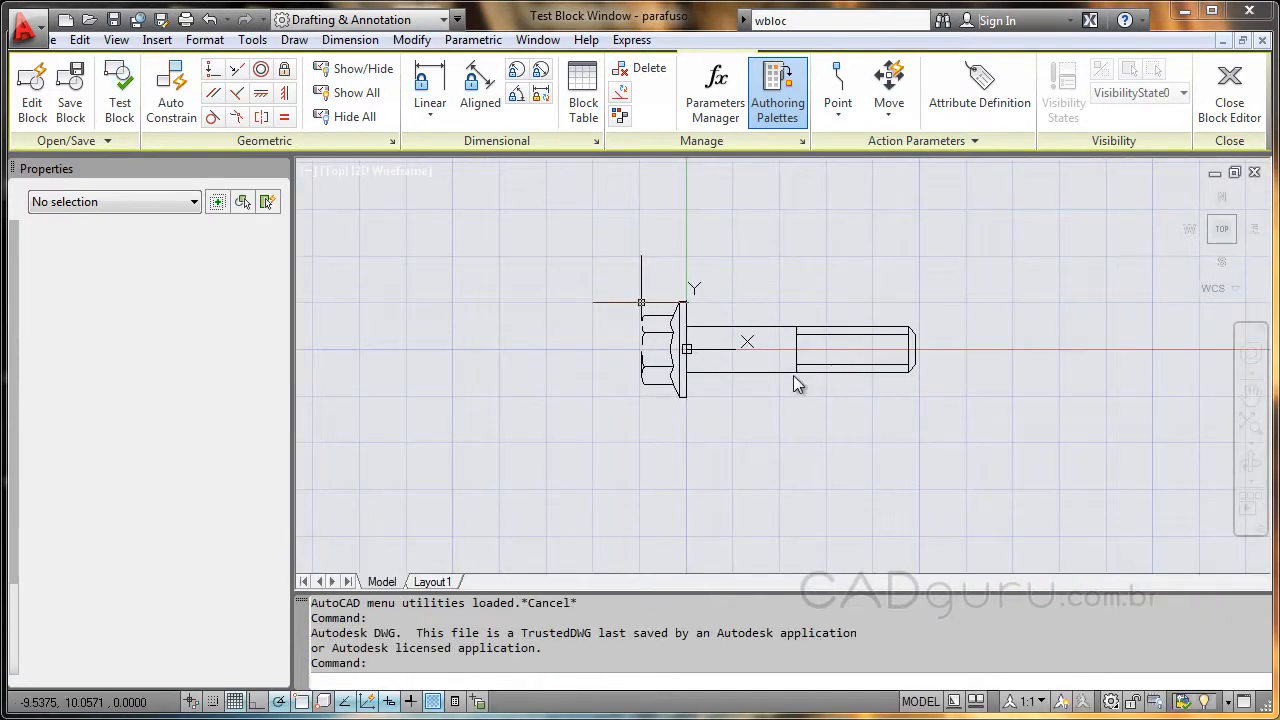
{"action": "left_click", "coordinate": [714, 372]}
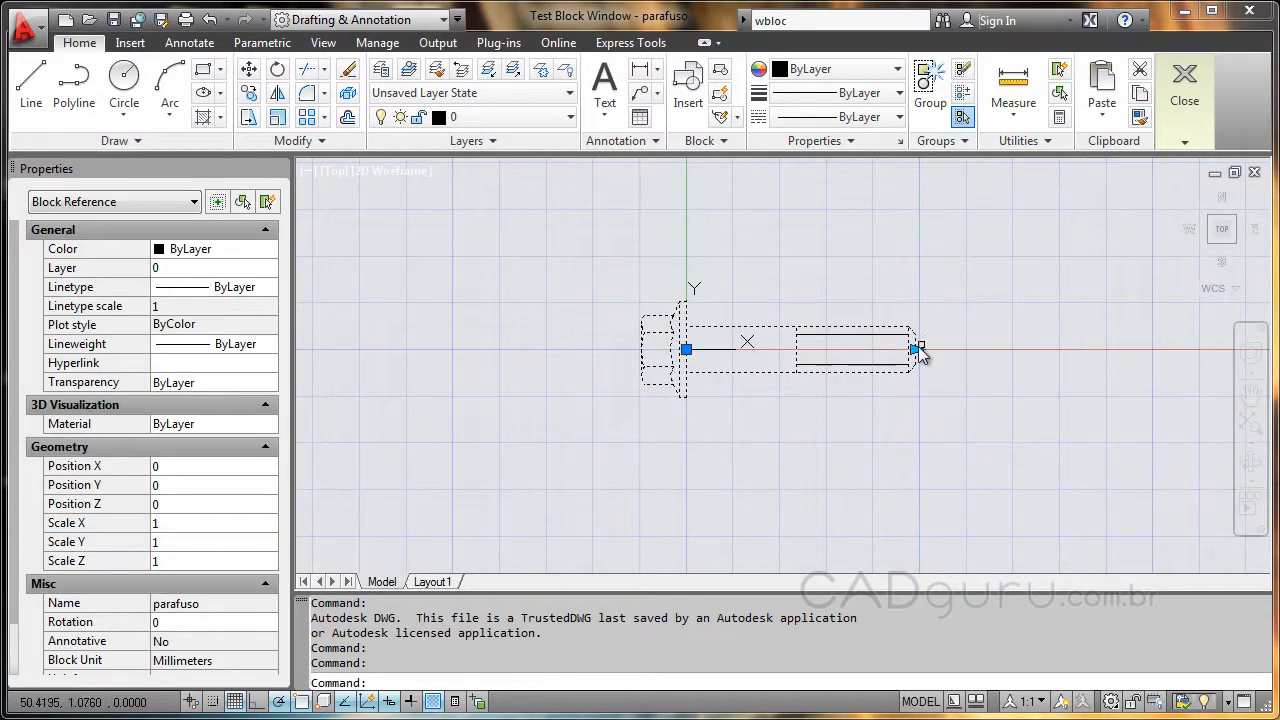
{"action": "mouse_move", "coordinate": [919, 349]}
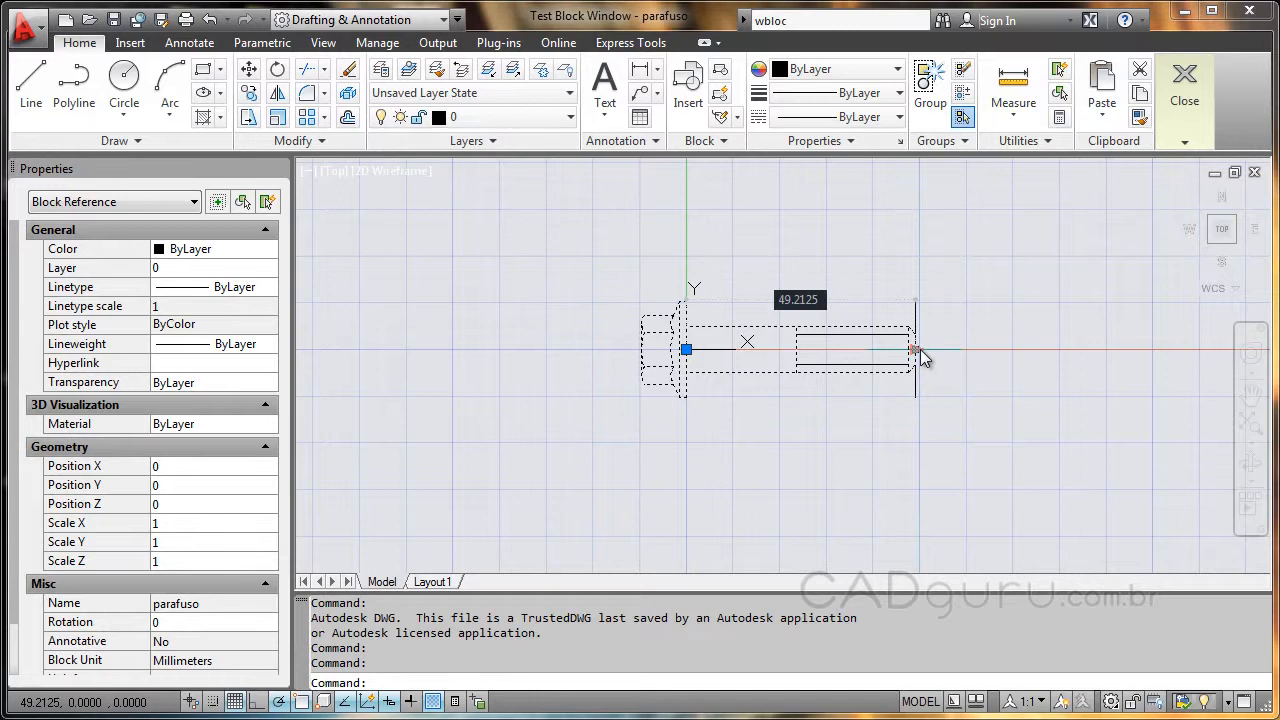
{"action": "left_click", "coordinate": [920, 349]}
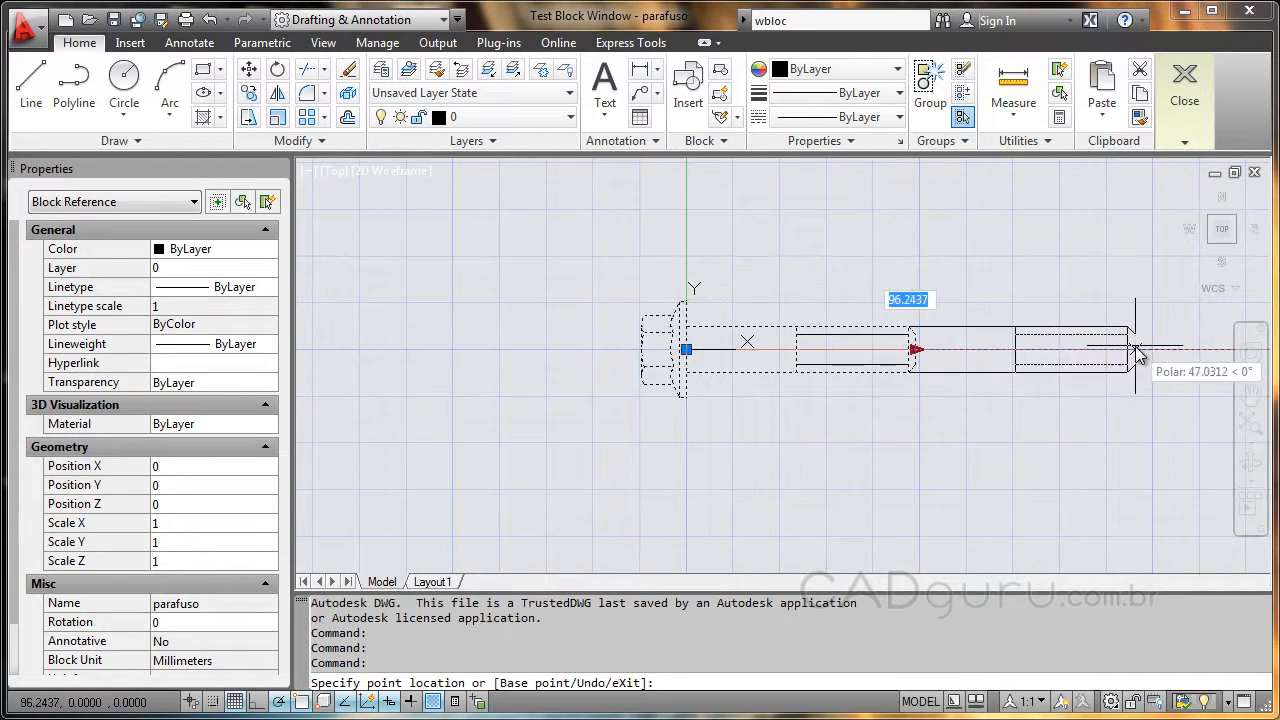
{"action": "left_click", "coordinate": [1136, 350]}
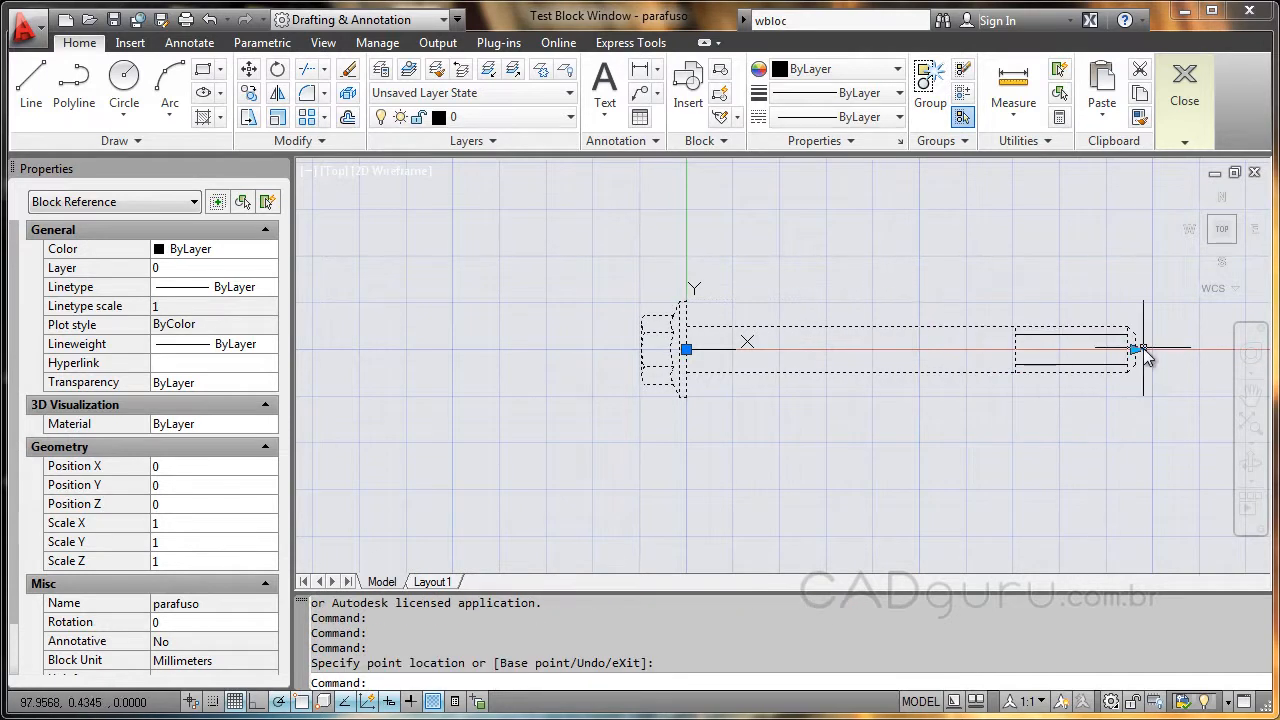
{"action": "left_click", "coordinate": [1130, 350]}
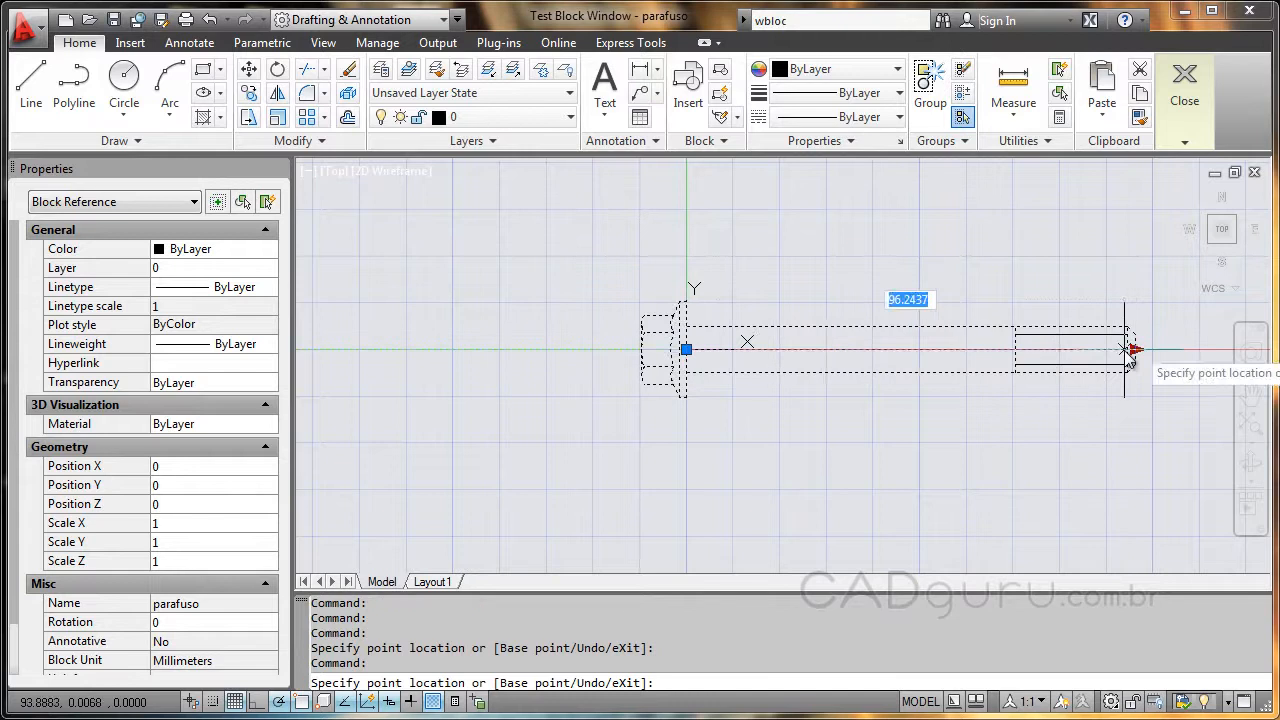
{"action": "left_click", "coordinate": [828, 350]}
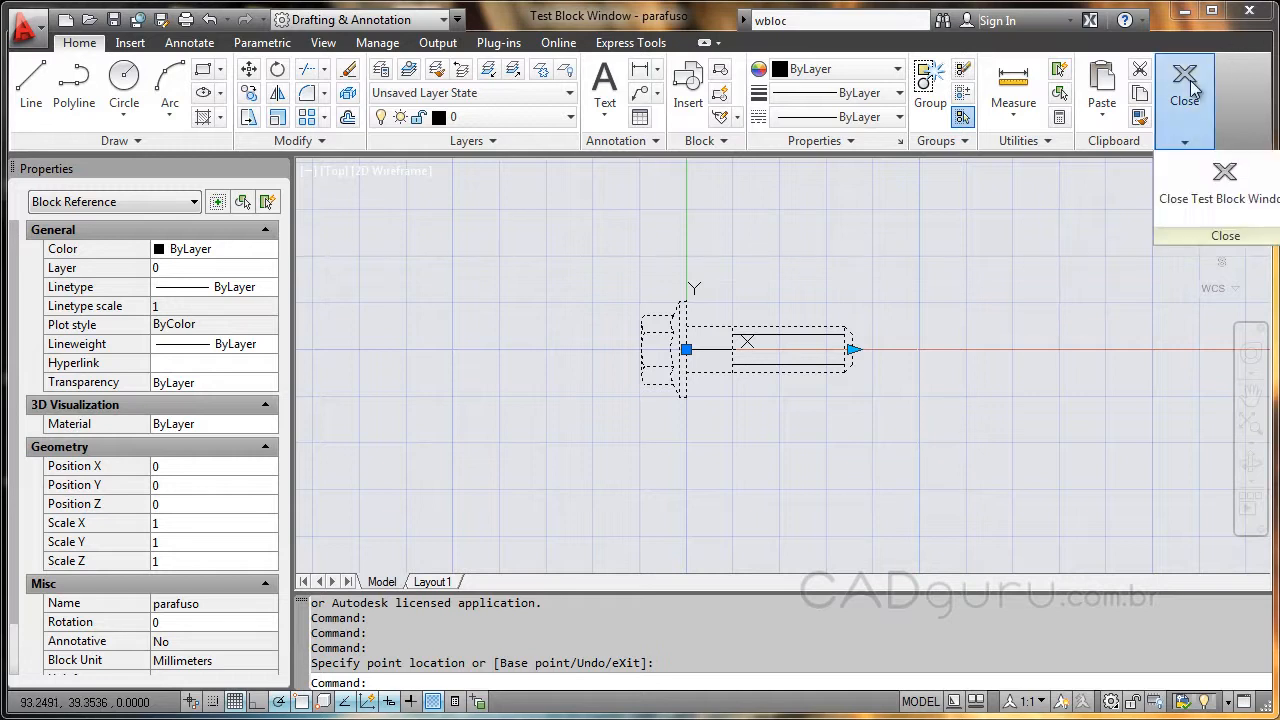
{"action": "left_click", "coordinate": [1196, 200]}
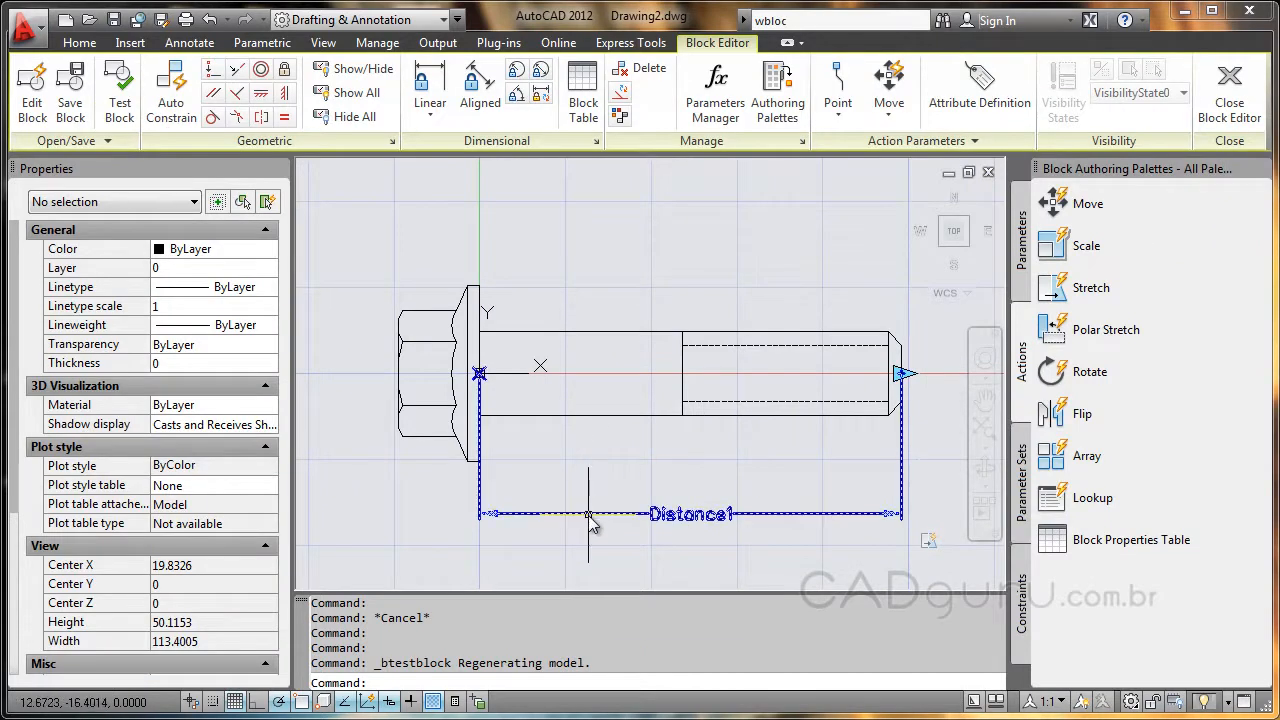
- Switch the linear parameter's distance type to None and back to Increment
{"action": "left_click", "coordinate": [589, 518]}
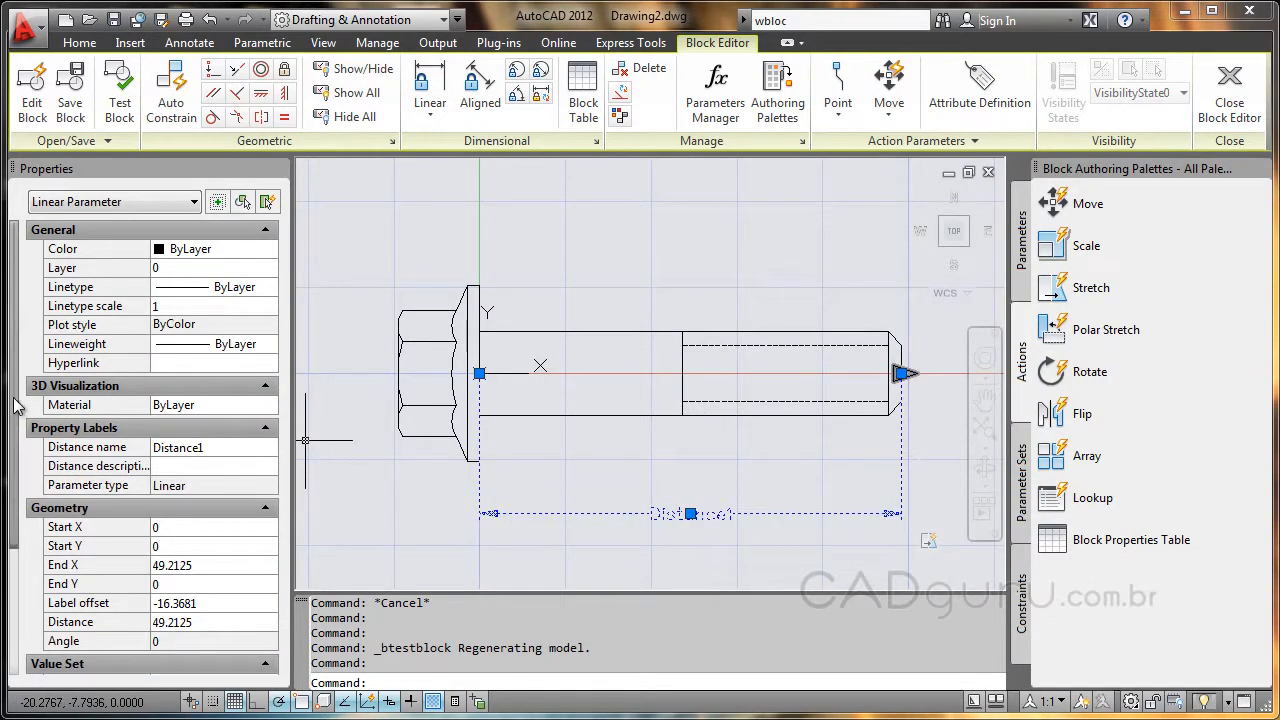
{"action": "scroll", "coordinate": [20, 420], "scroll_direction": "down", "scroll_amount": 3}
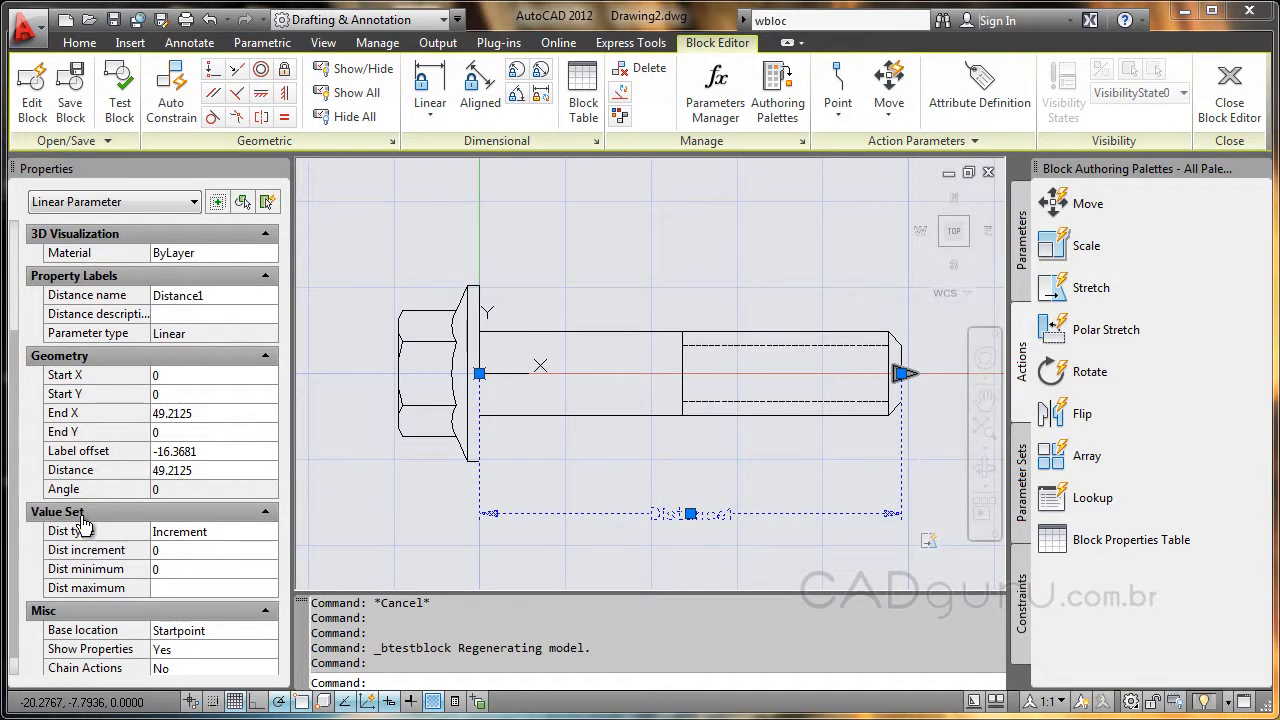
{"action": "left_click", "coordinate": [250, 531]}
{"action": "left_click", "coordinate": [270, 531]}
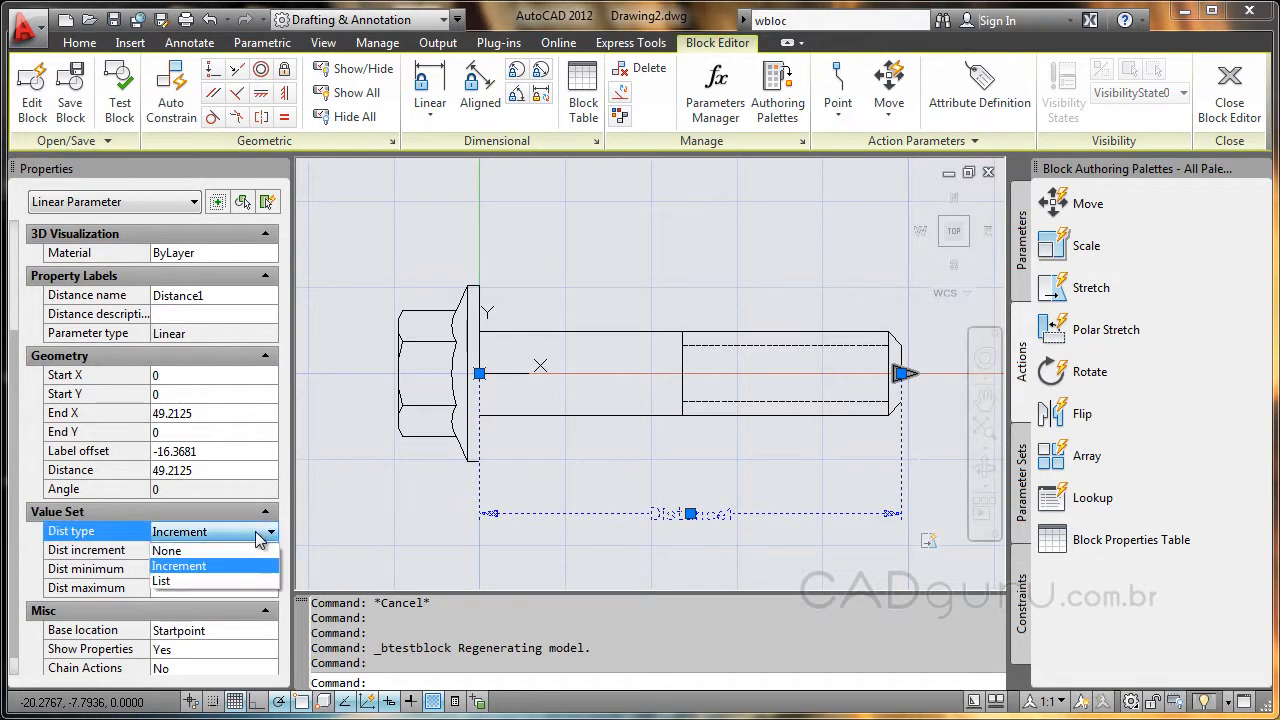
{"action": "left_click", "coordinate": [205, 554]}
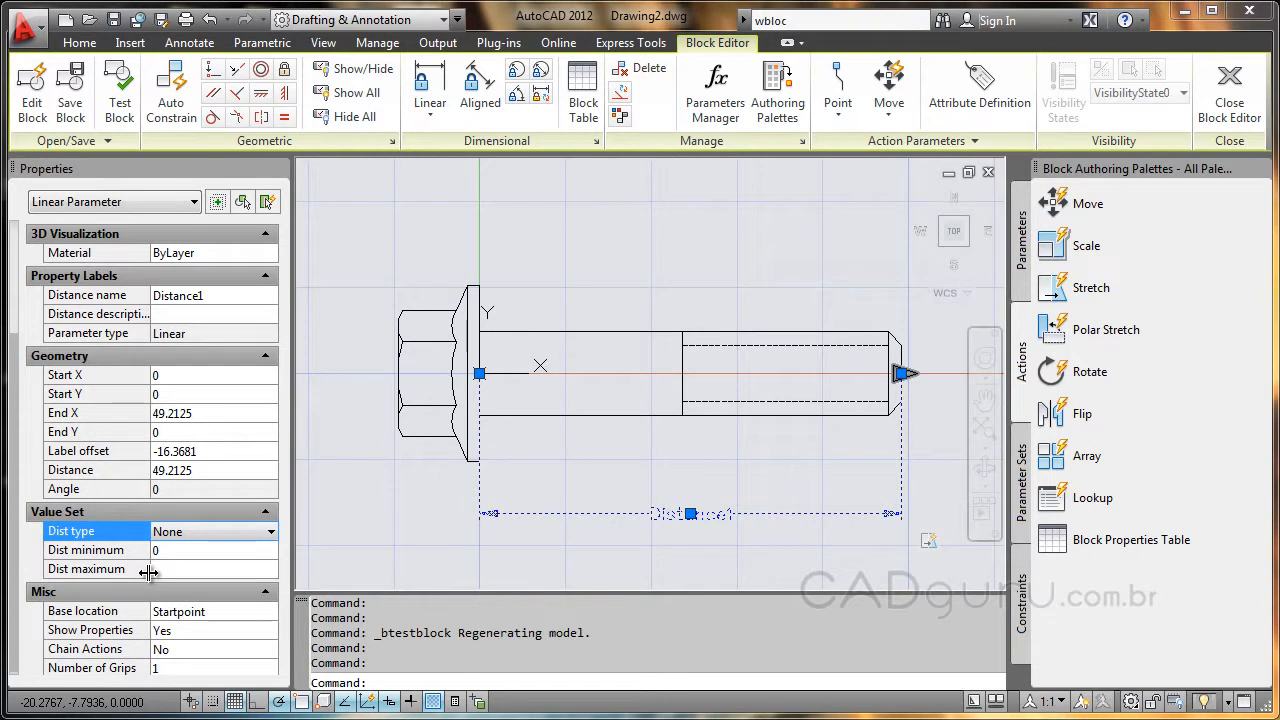
{"action": "left_click", "coordinate": [218, 532]}
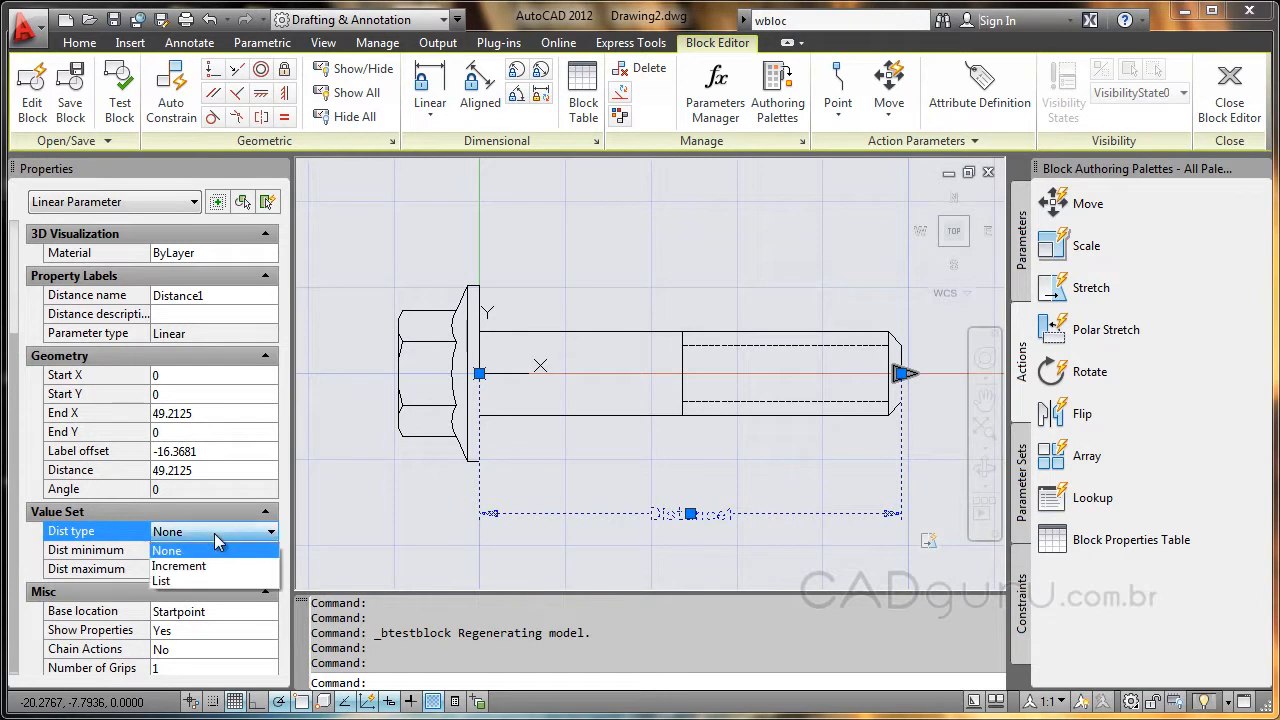
{"action": "left_click", "coordinate": [207, 563]}
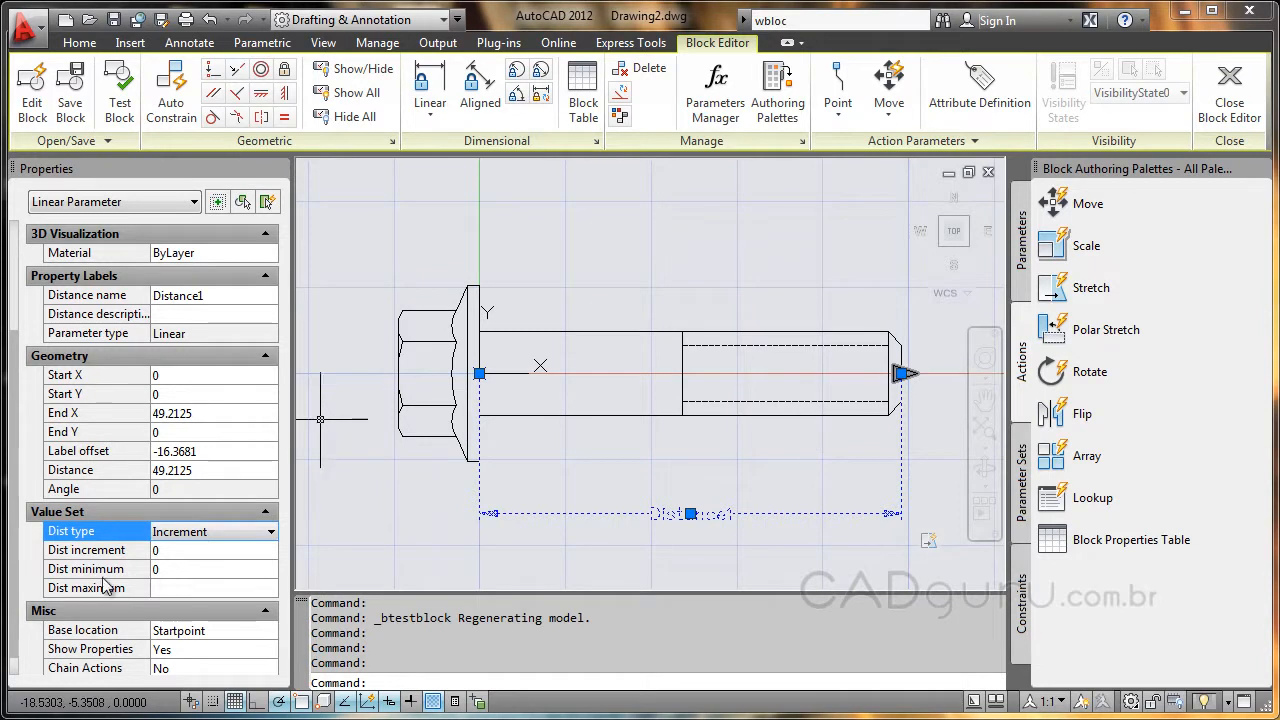
- Set the linear parameter's distance minimum to 45, maximum to 100 and increment to 15
{"action": "left_click", "coordinate": [166, 570]}
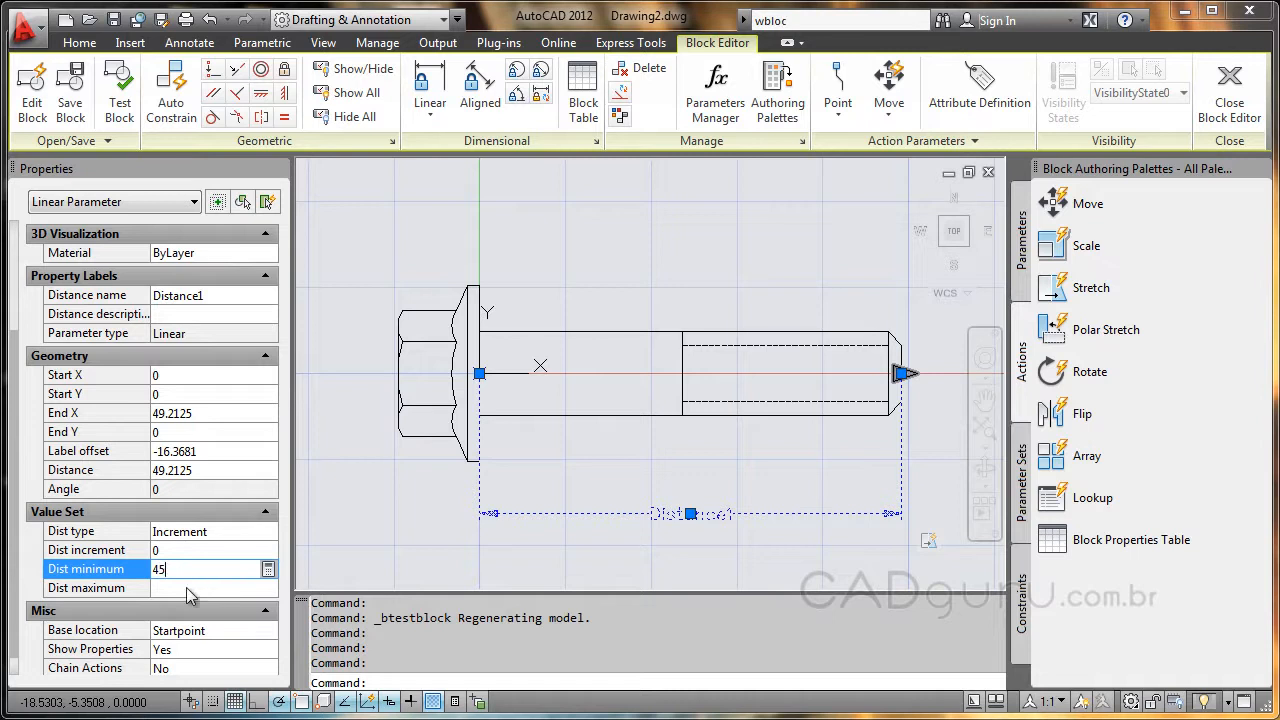
{"action": "left_click", "coordinate": [187, 588]}
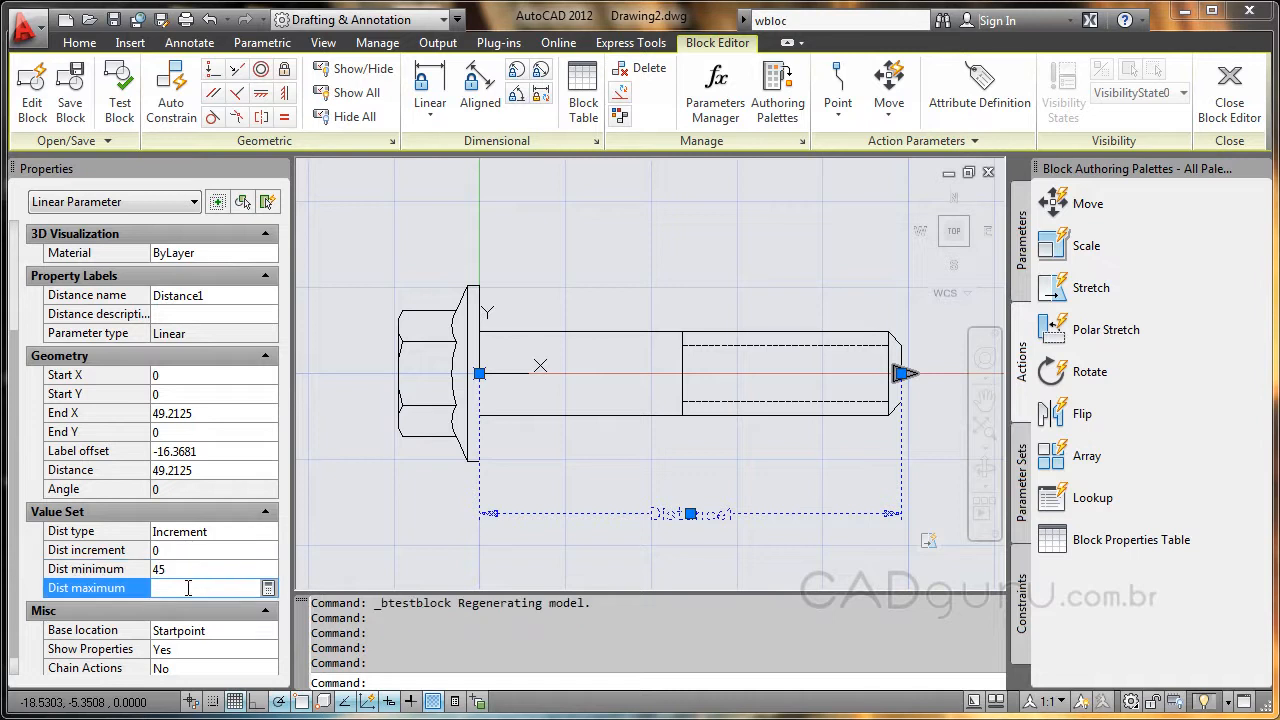
{"action": "type", "text": "100"}
{"action": "left_click", "coordinate": [167, 550]}
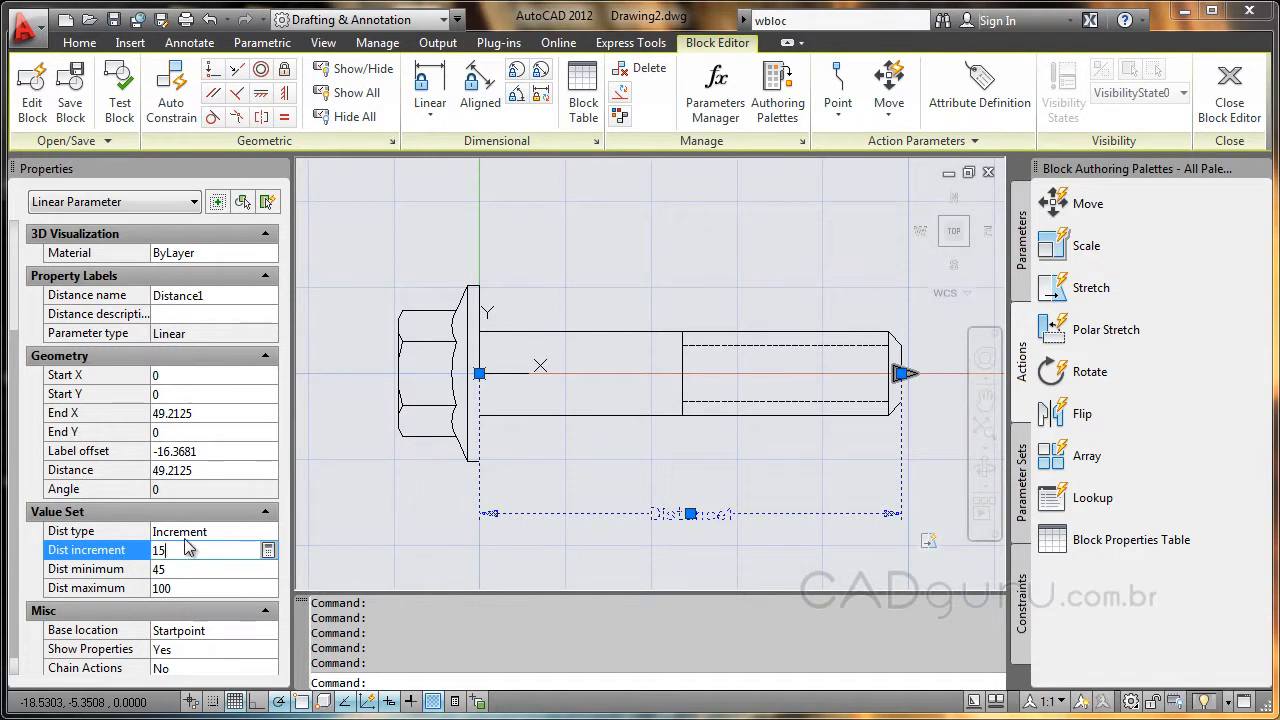
{"action": "left_click", "coordinate": [328, 526]}
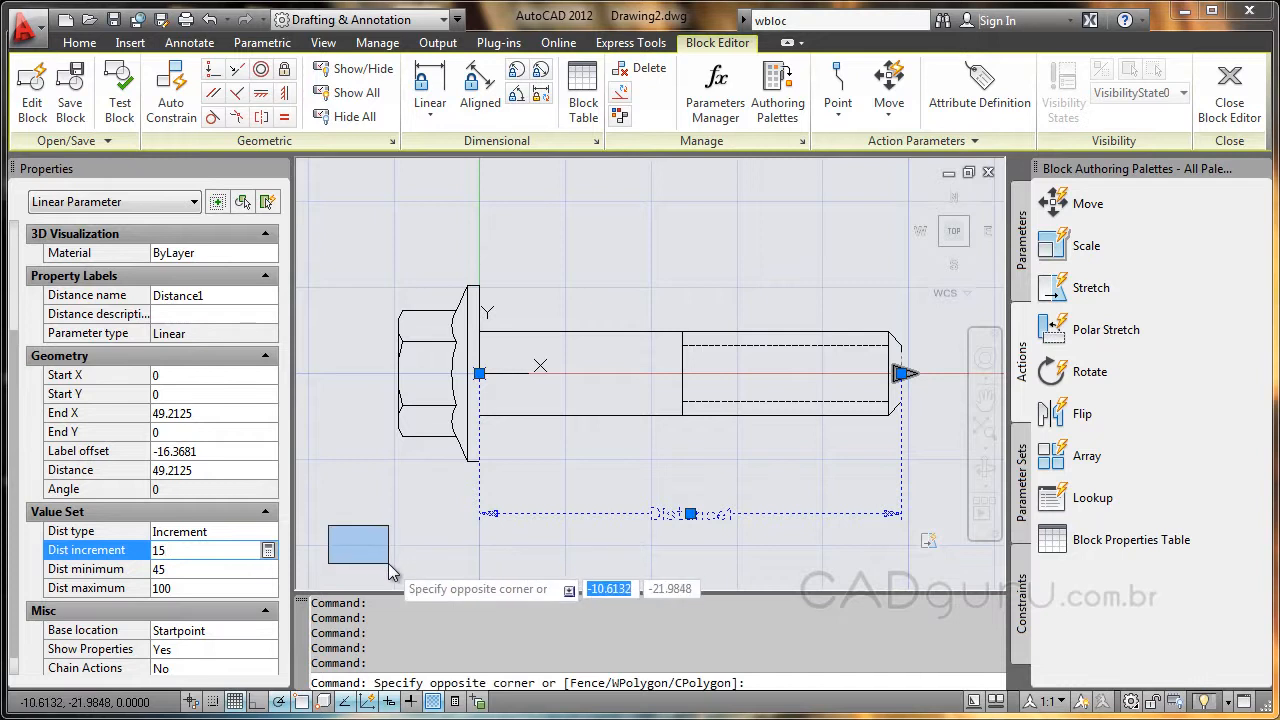
{"action": "key", "text": "Escape"}
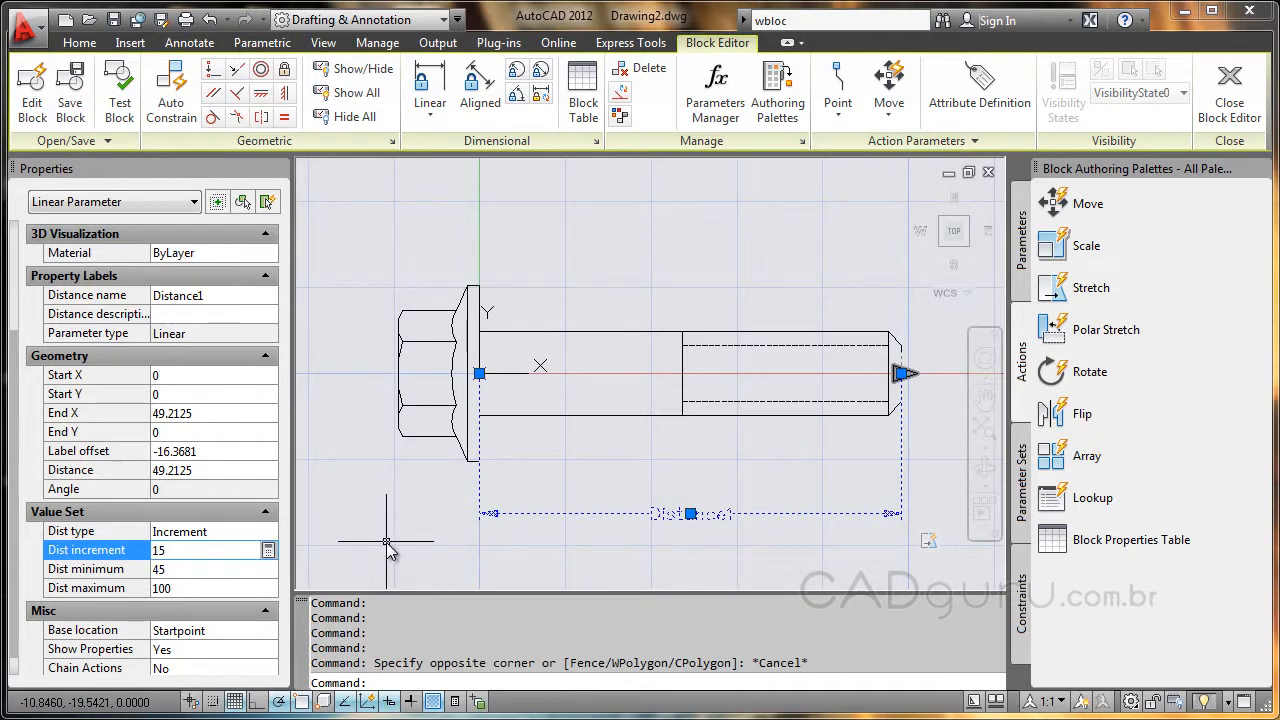
- Test the block by stretching the bolt to about 94 mm and back to its original length, and close the test window
{"action": "key", "text": "Return"}
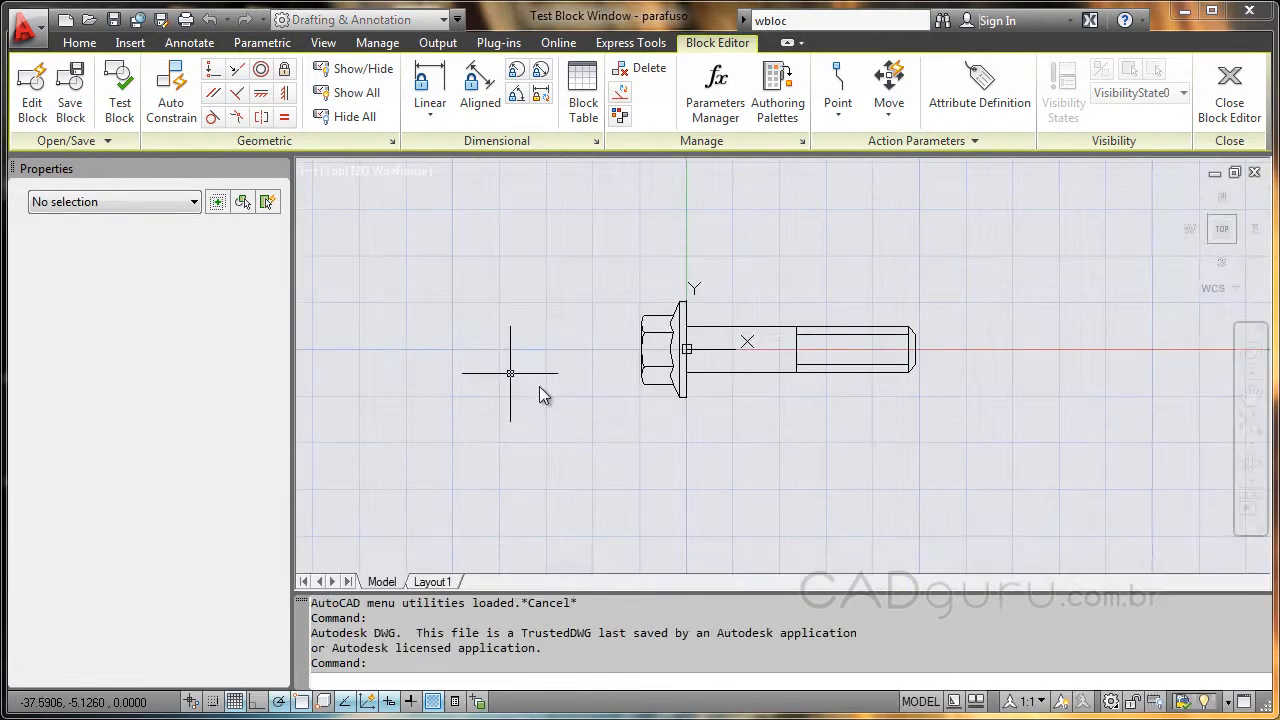
{"action": "left_click", "coordinate": [712, 376]}
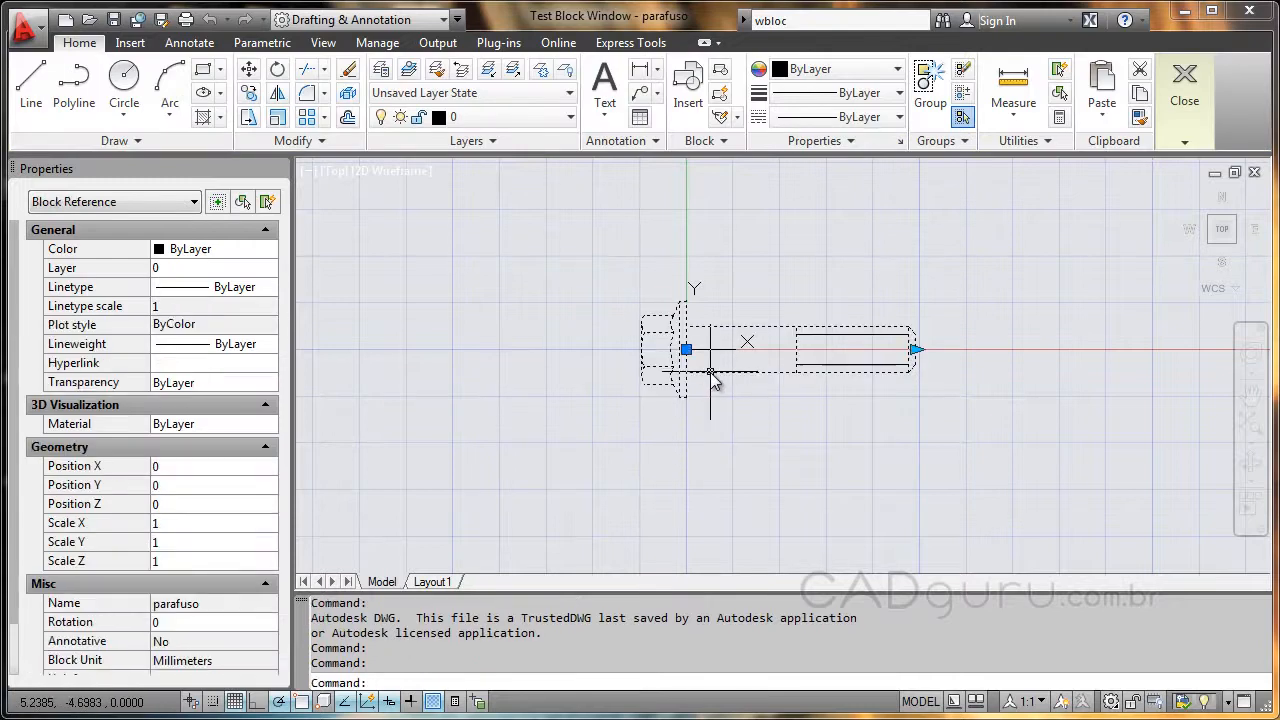
{"action": "left_click", "coordinate": [916, 348]}
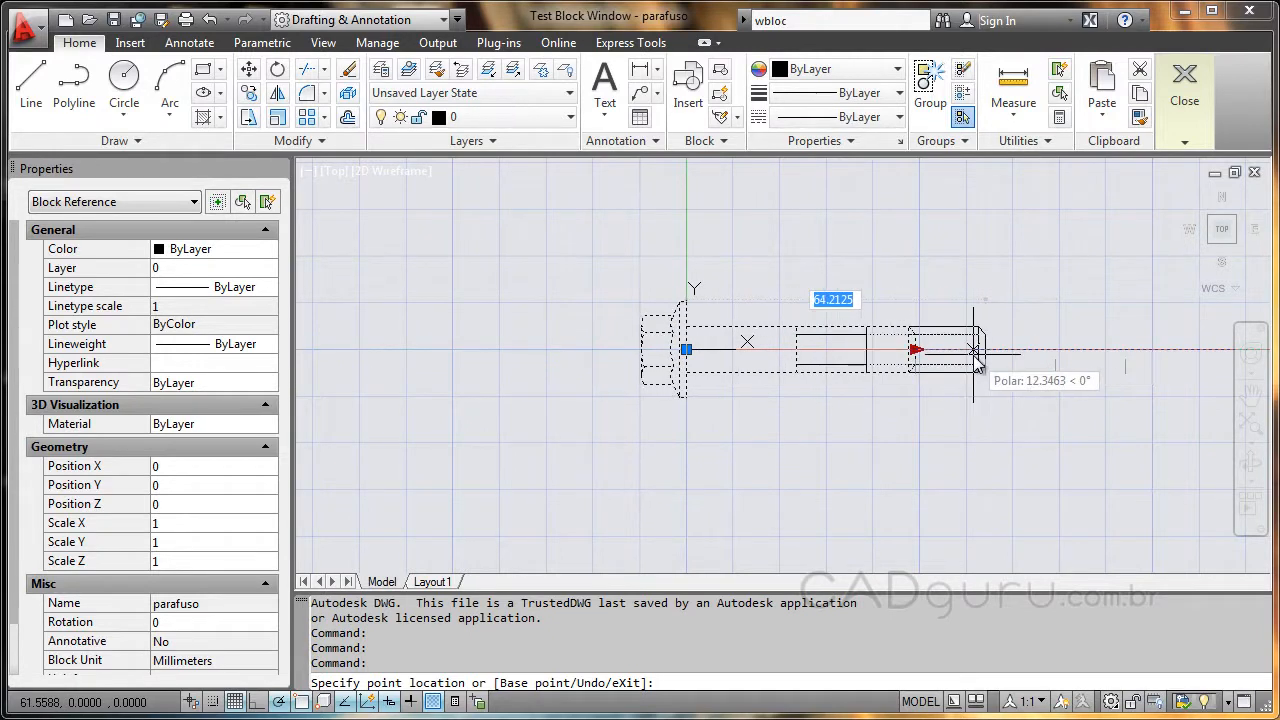
{"action": "left_click", "coordinate": [1114, 350]}
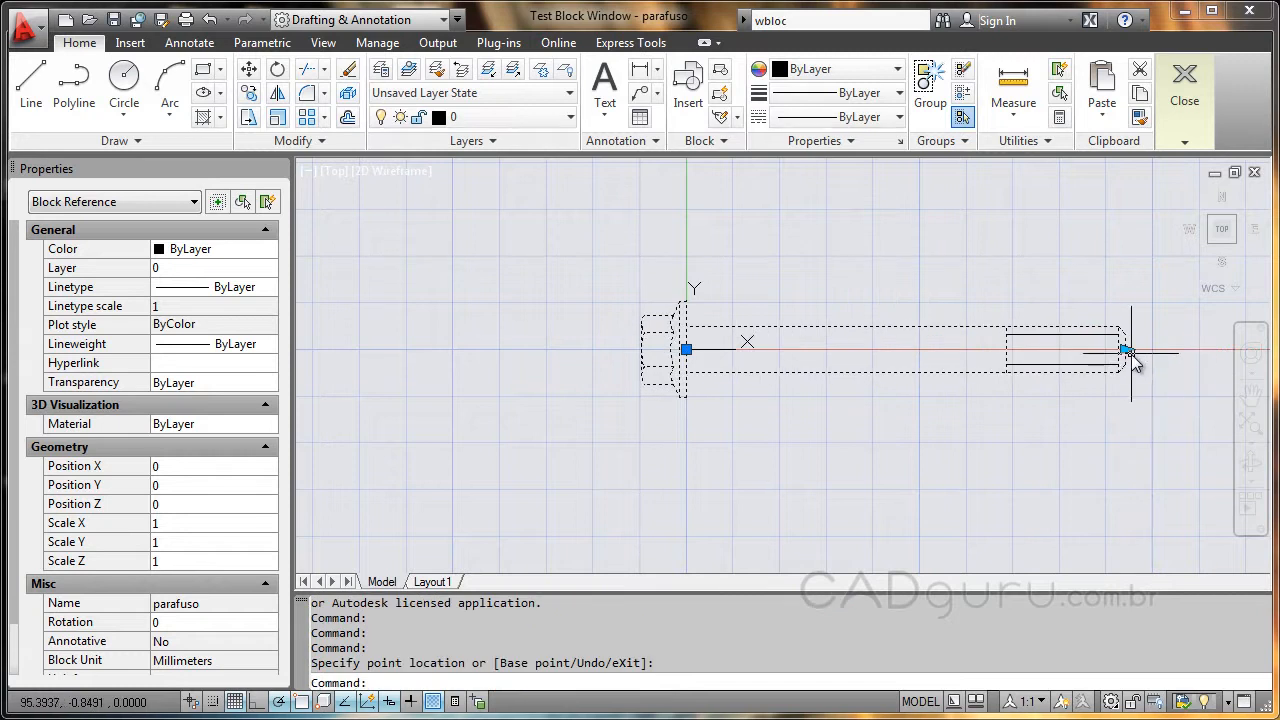
{"action": "left_click", "coordinate": [1126, 350]}
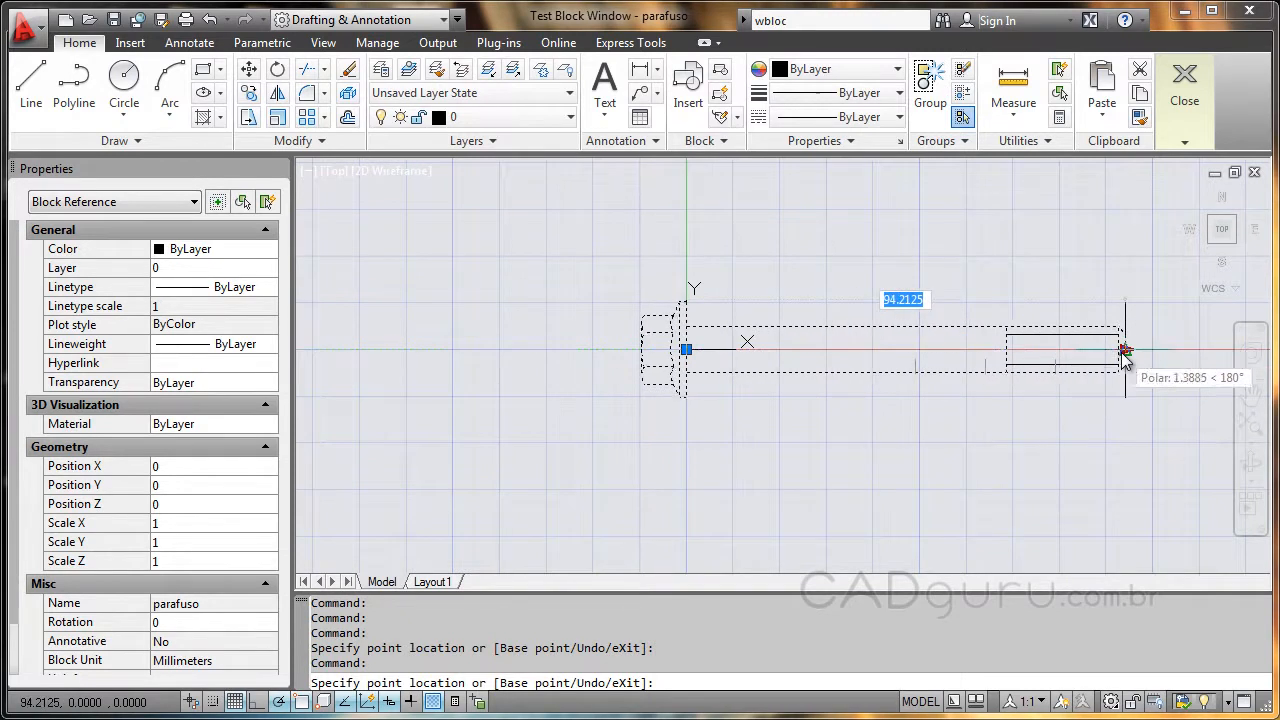
{"action": "left_click", "coordinate": [917, 350]}
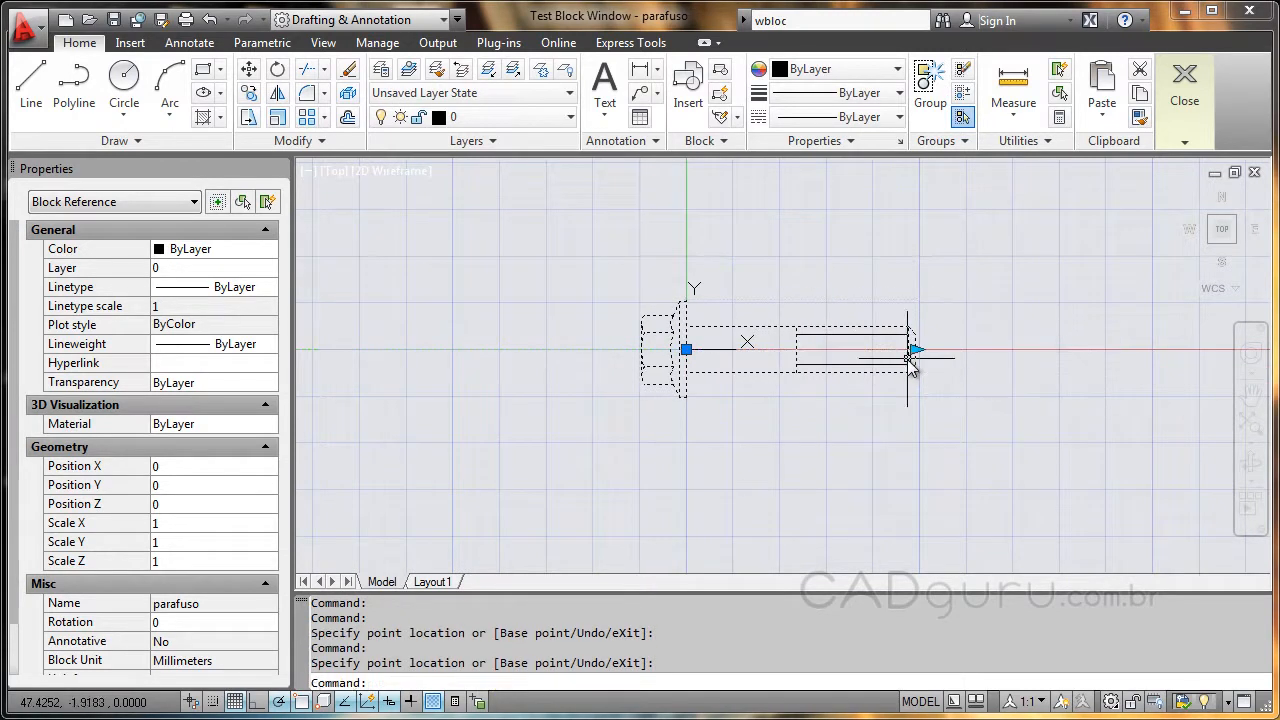
{"action": "left_click", "coordinate": [1186, 92]}
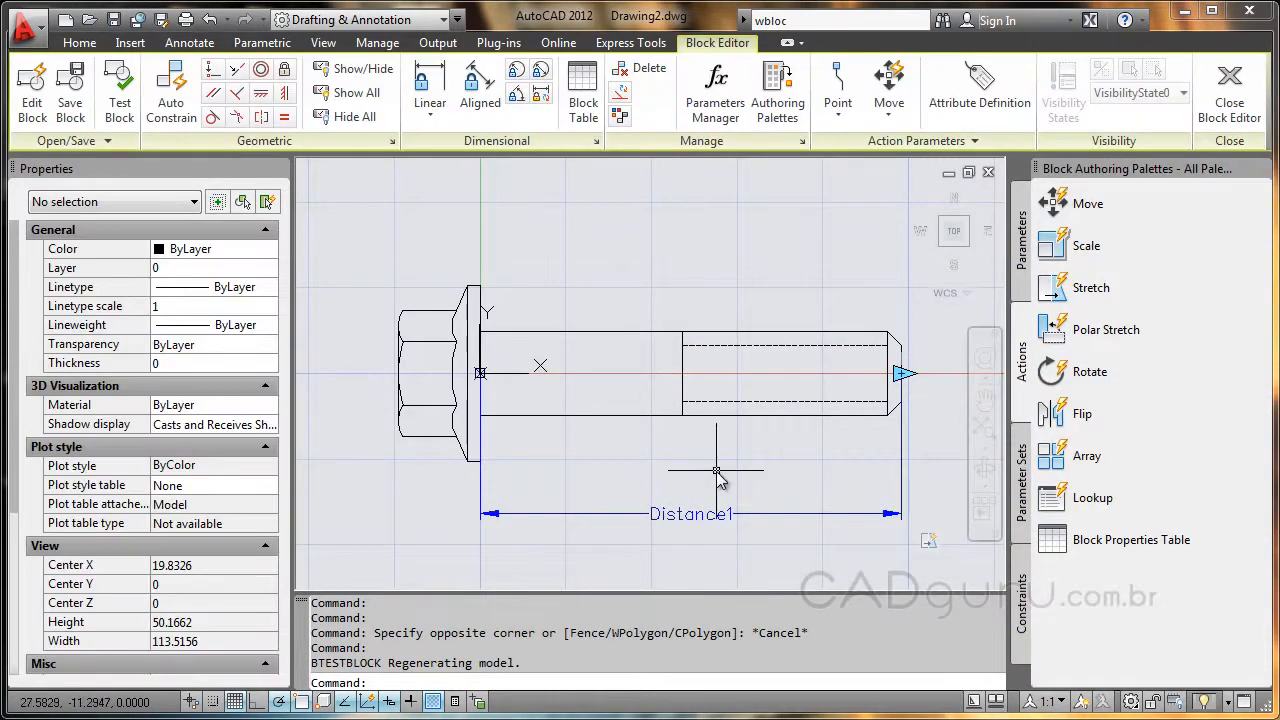
- Select the Distance1 linear parameter and set its distance type to List
{"action": "left_click_drag", "start_coordinate": [12, 508], "coordinate": [8, 678]}
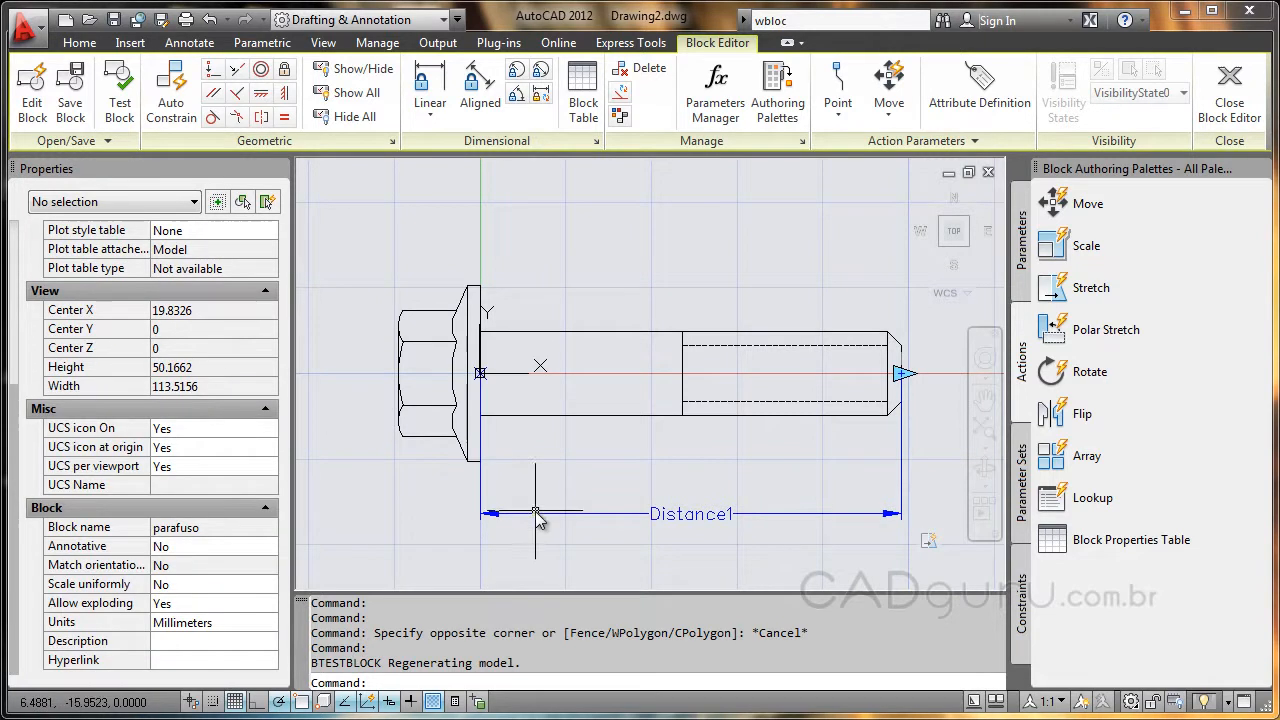
{"action": "left_click", "coordinate": [536, 520]}
{"action": "left_click", "coordinate": [515, 520]}
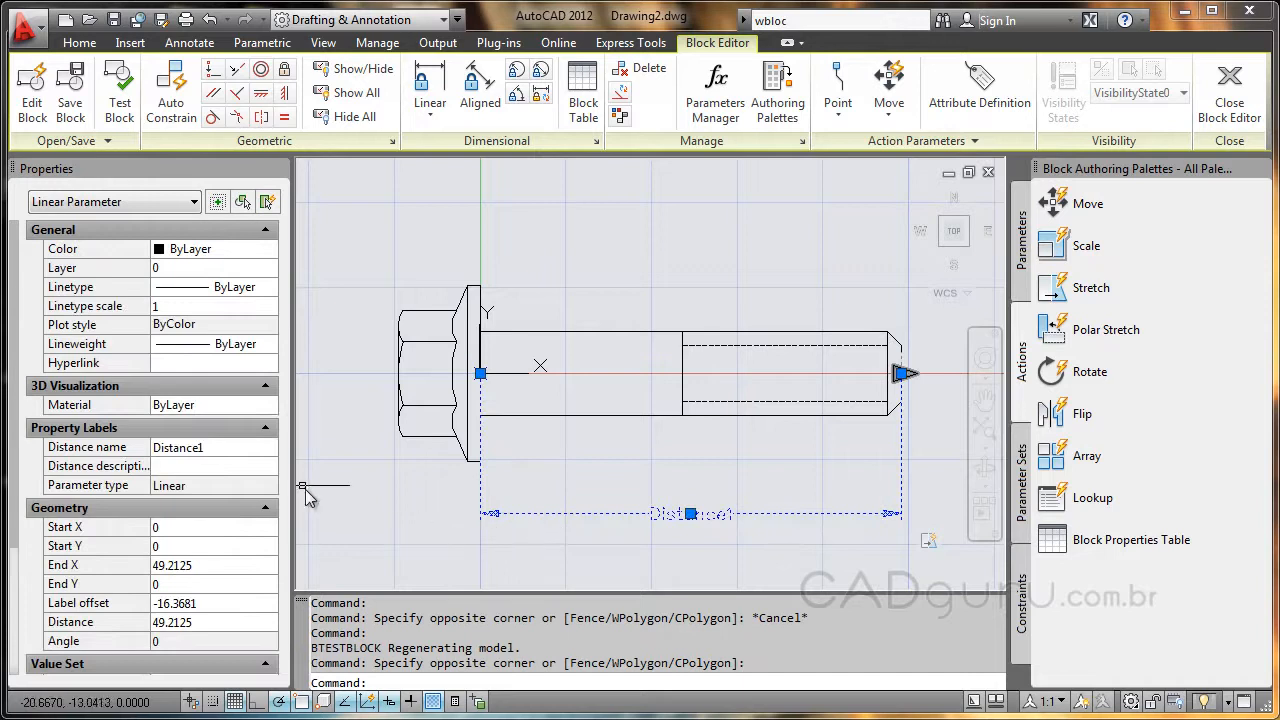
{"action": "scroll", "coordinate": [215, 568], "scroll_direction": "down", "scroll_amount": 3}
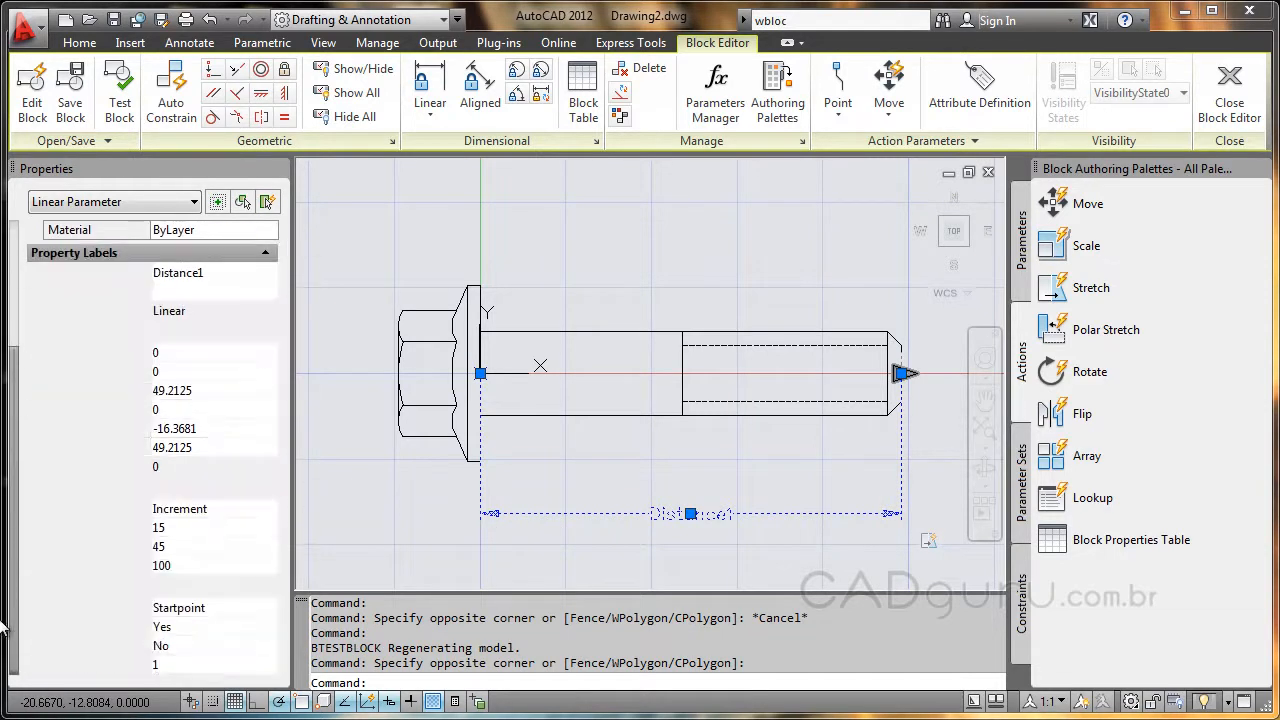
{"action": "left_click", "coordinate": [274, 507]}
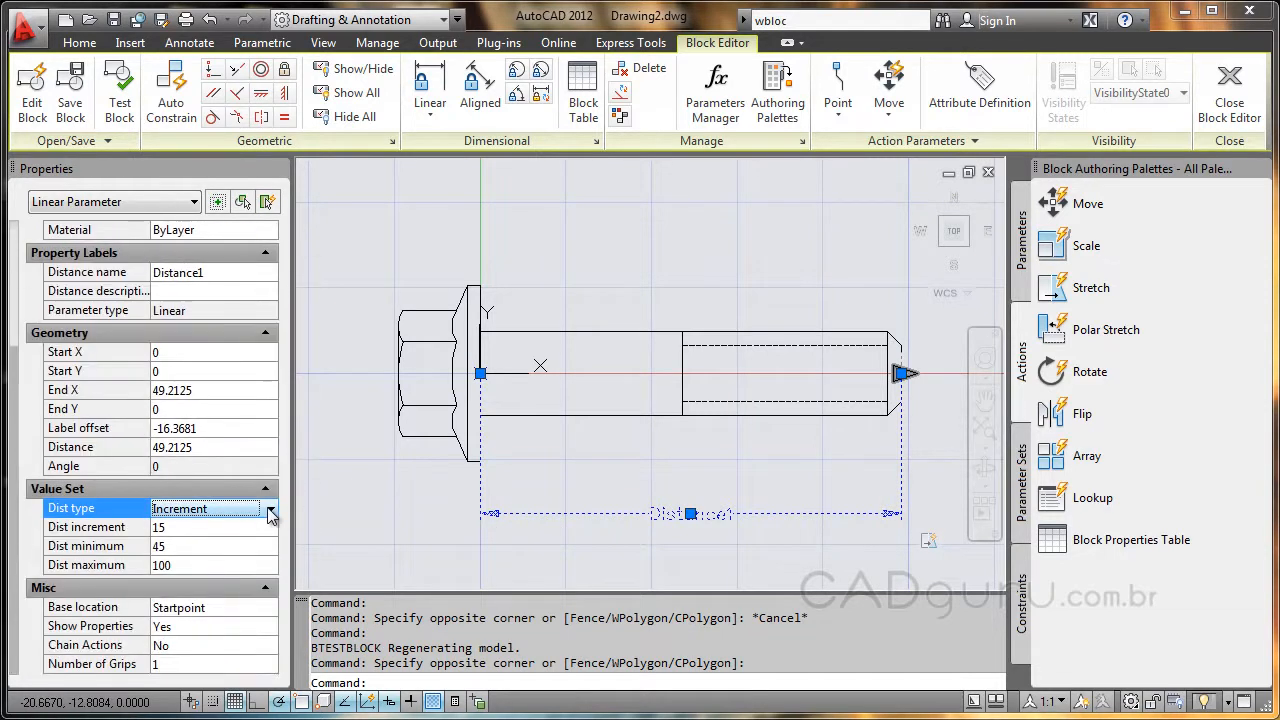
{"action": "left_click", "coordinate": [271, 512]}
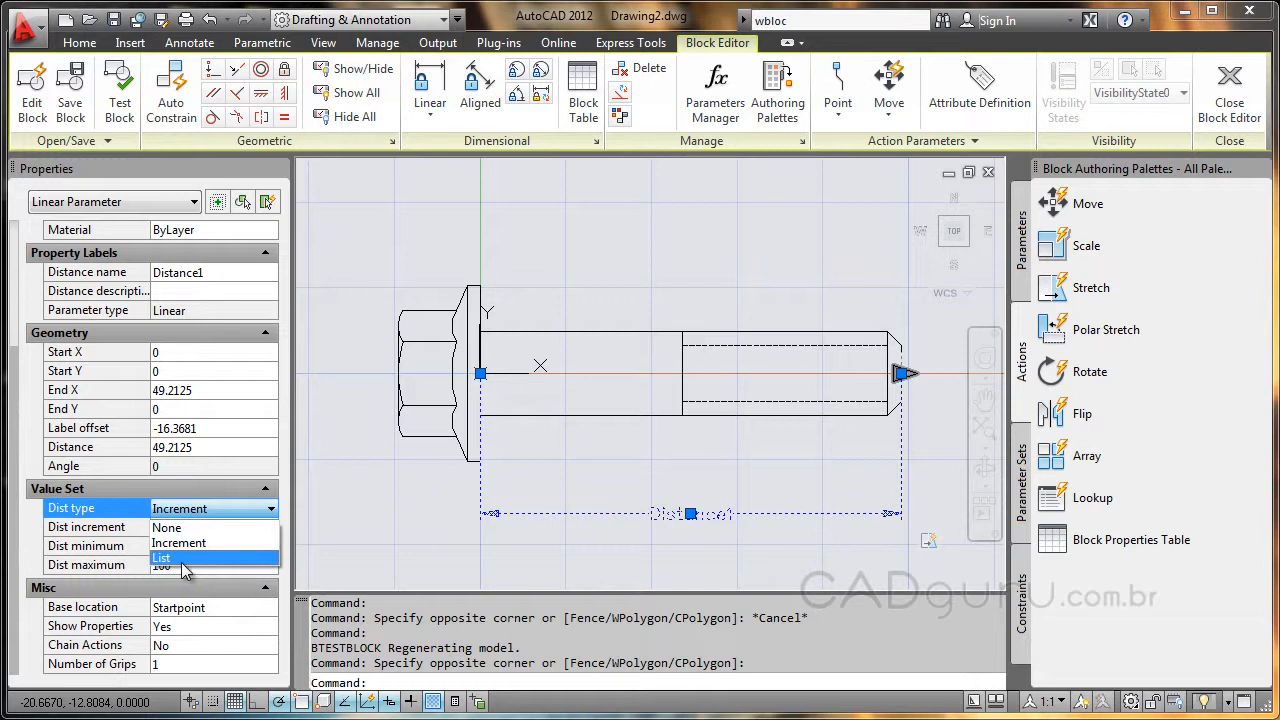
{"action": "left_click", "coordinate": [183, 558]}
- Add the distances 45, 50, 55, 70 and 100 to the linear parameter's distance value list
{"action": "left_click", "coordinate": [203, 551]}
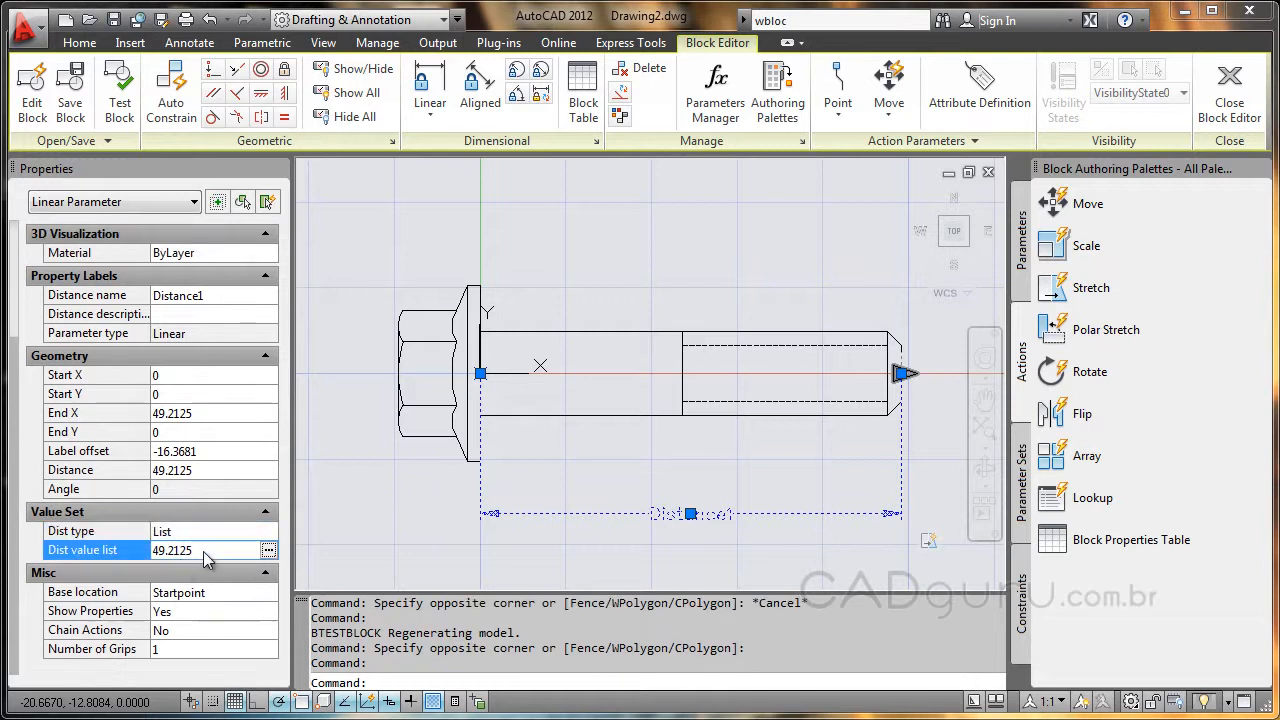
{"action": "left_click", "coordinate": [268, 550]}
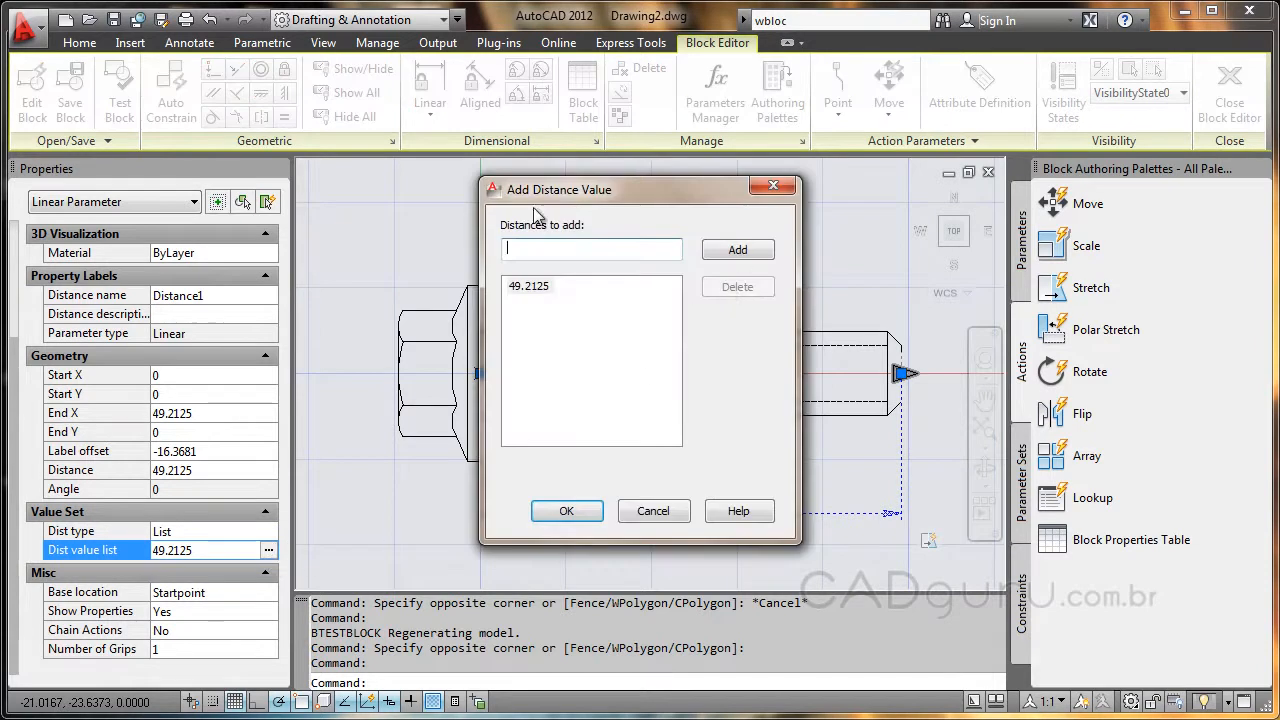
{"action": "left_click", "coordinate": [562, 237]}
{"action": "type", "text": "45"}
{"action": "left_click", "coordinate": [752, 256]}
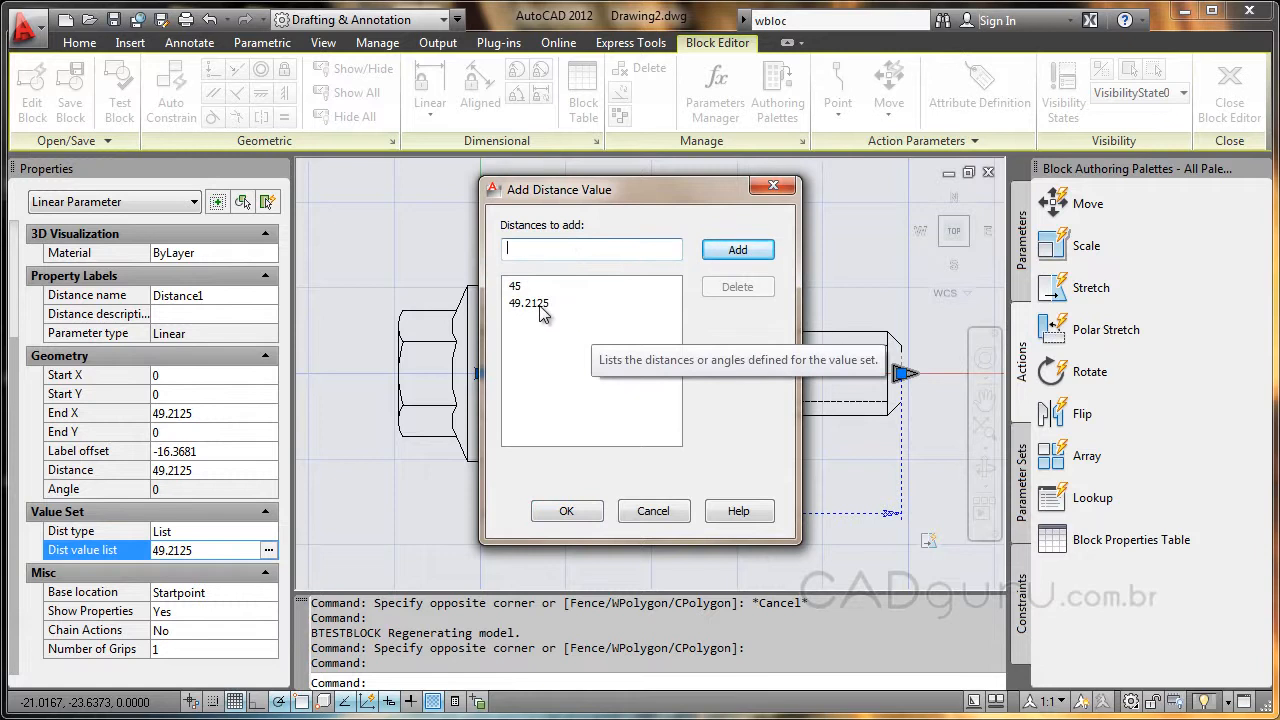
{"action": "type", "text": "0"}
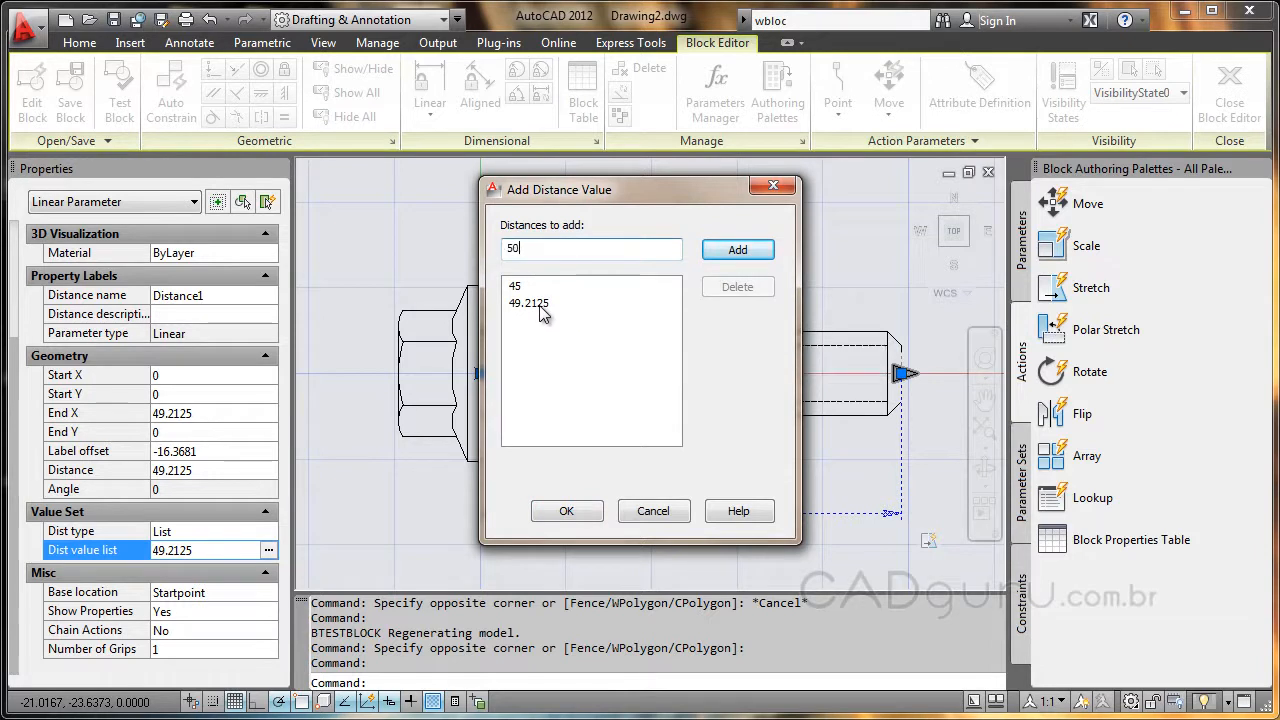
{"action": "left_click", "coordinate": [722, 254]}
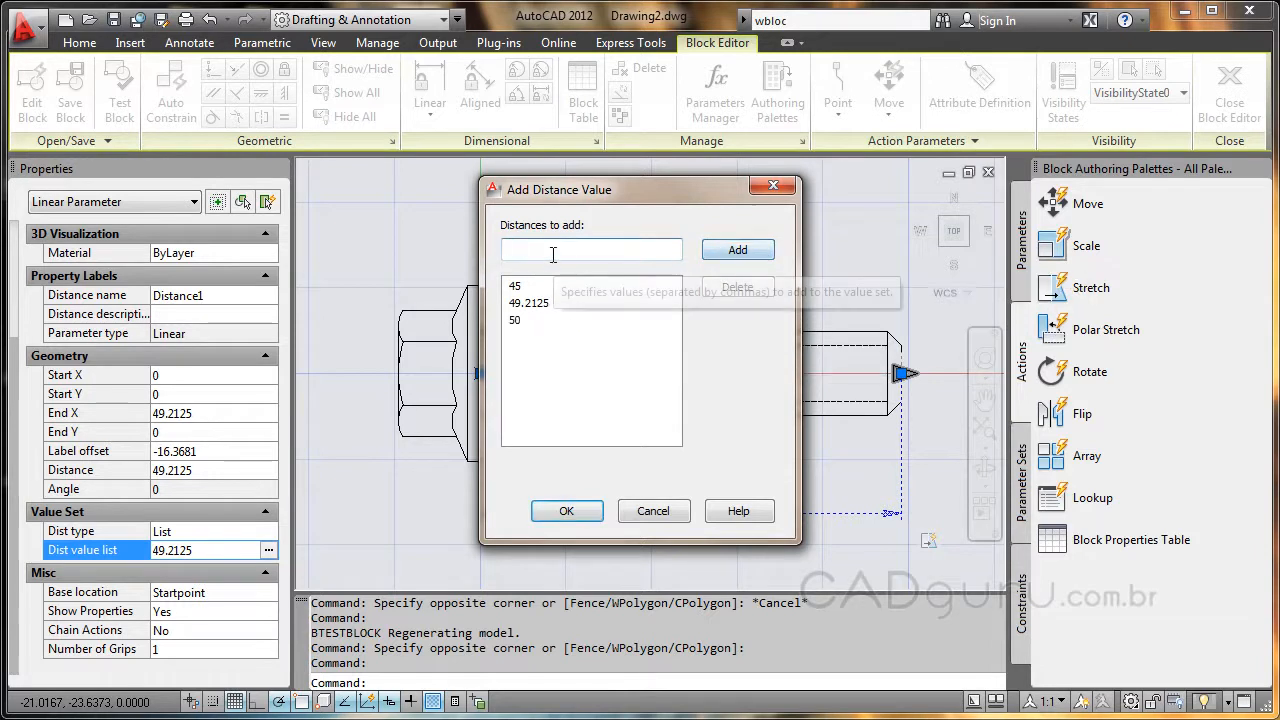
{"action": "type", "text": "55"}
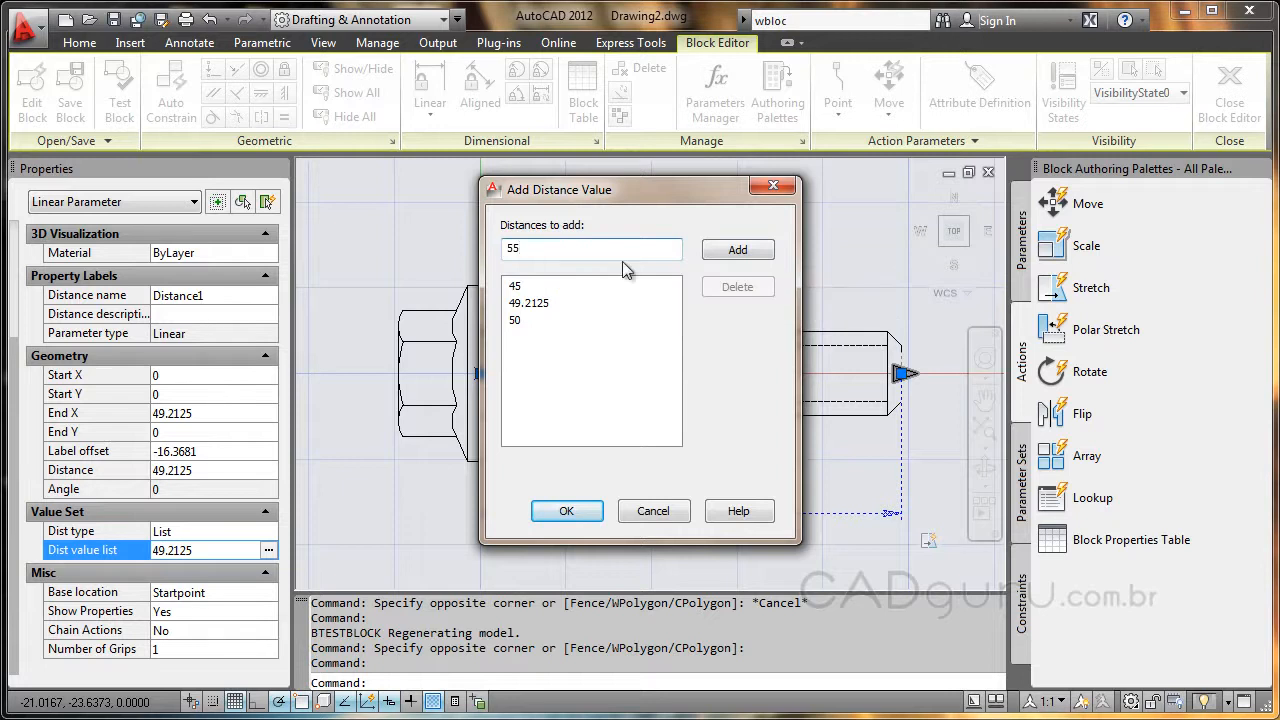
{"action": "left_click", "coordinate": [739, 252]}
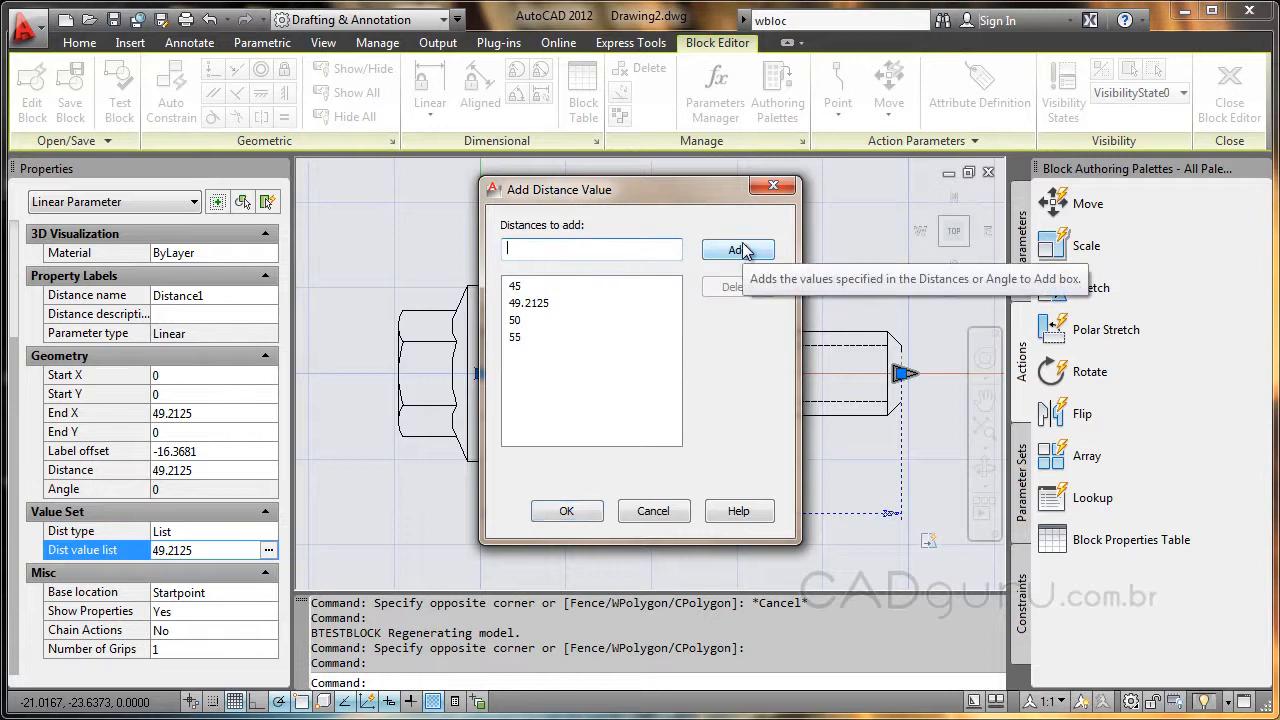
{"action": "type", "text": "70"}
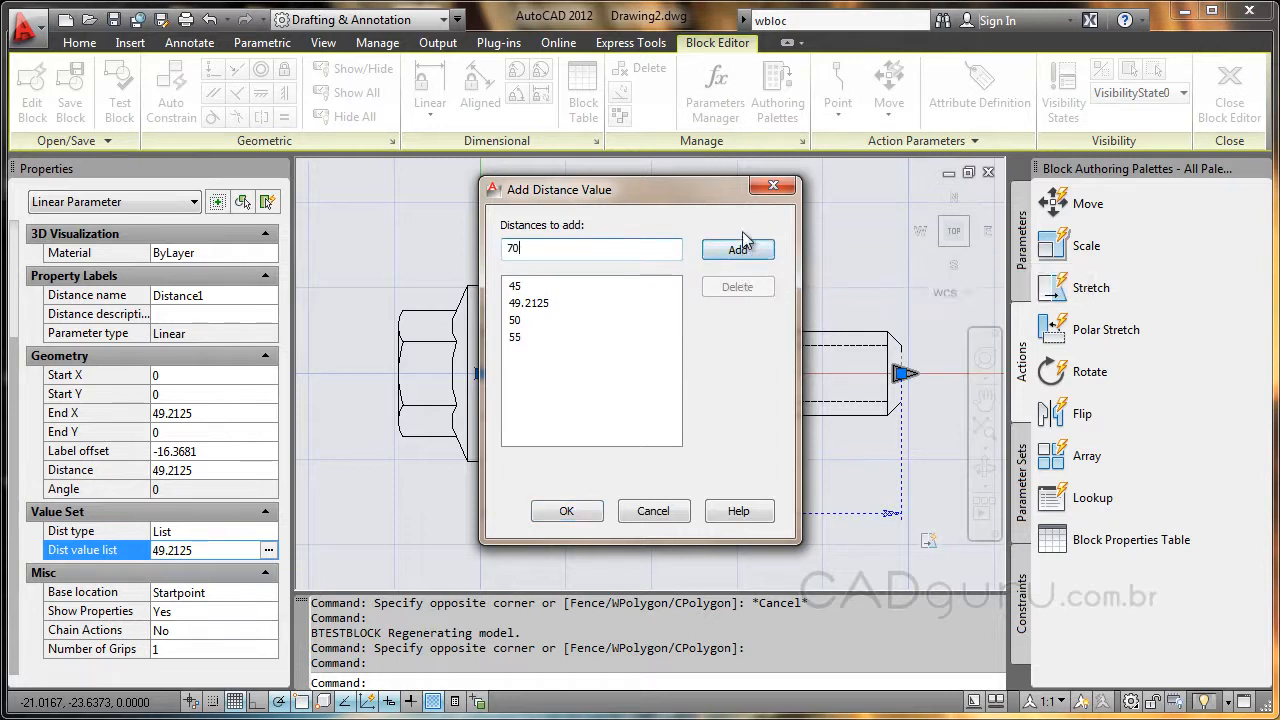
{"action": "left_click", "coordinate": [727, 249]}
{"action": "type", "text": "100"}
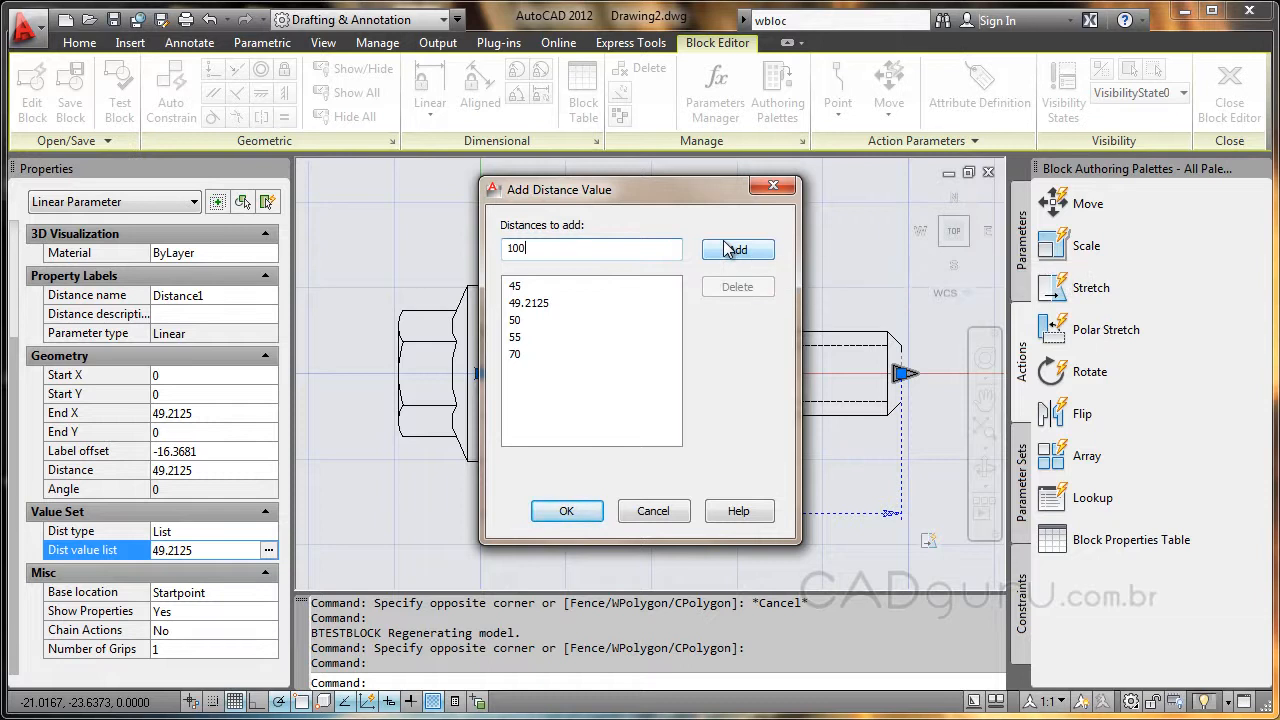
{"action": "left_click", "coordinate": [566, 511]}
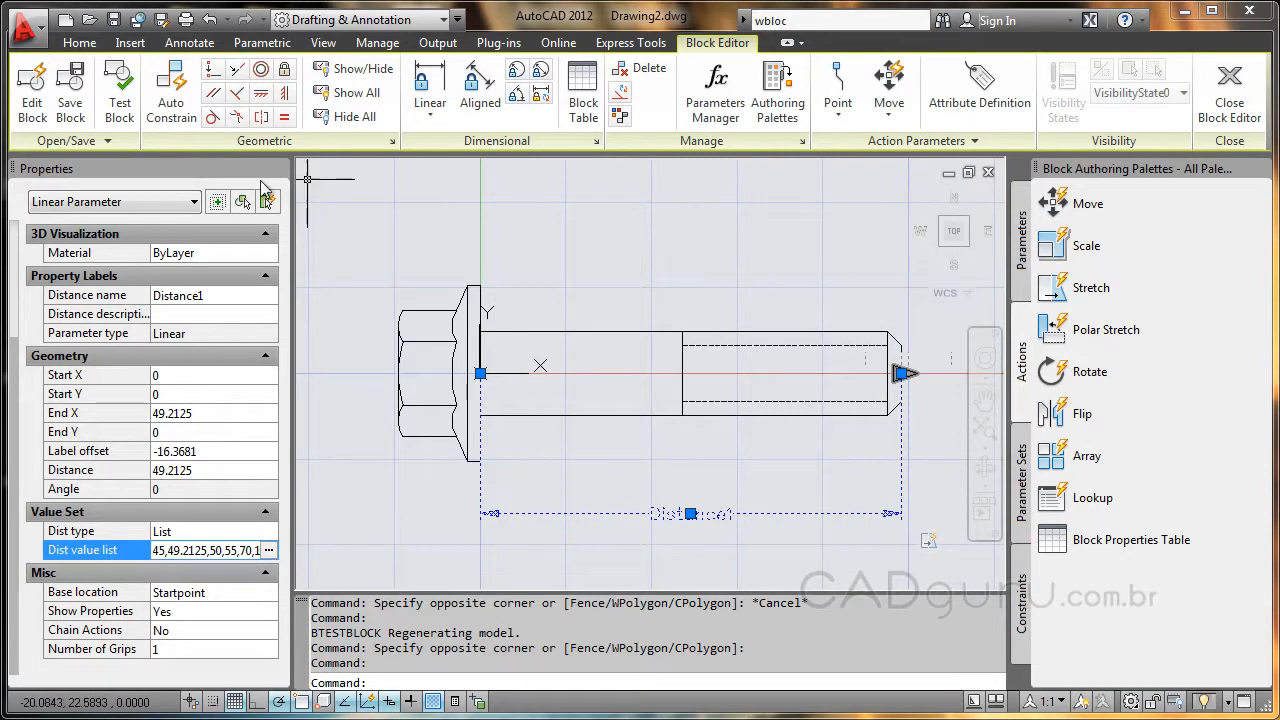
- Test the block by shortening the bolt to 45 mm with its tip grip and start another stretch
{"action": "left_click", "coordinate": [119, 112]}
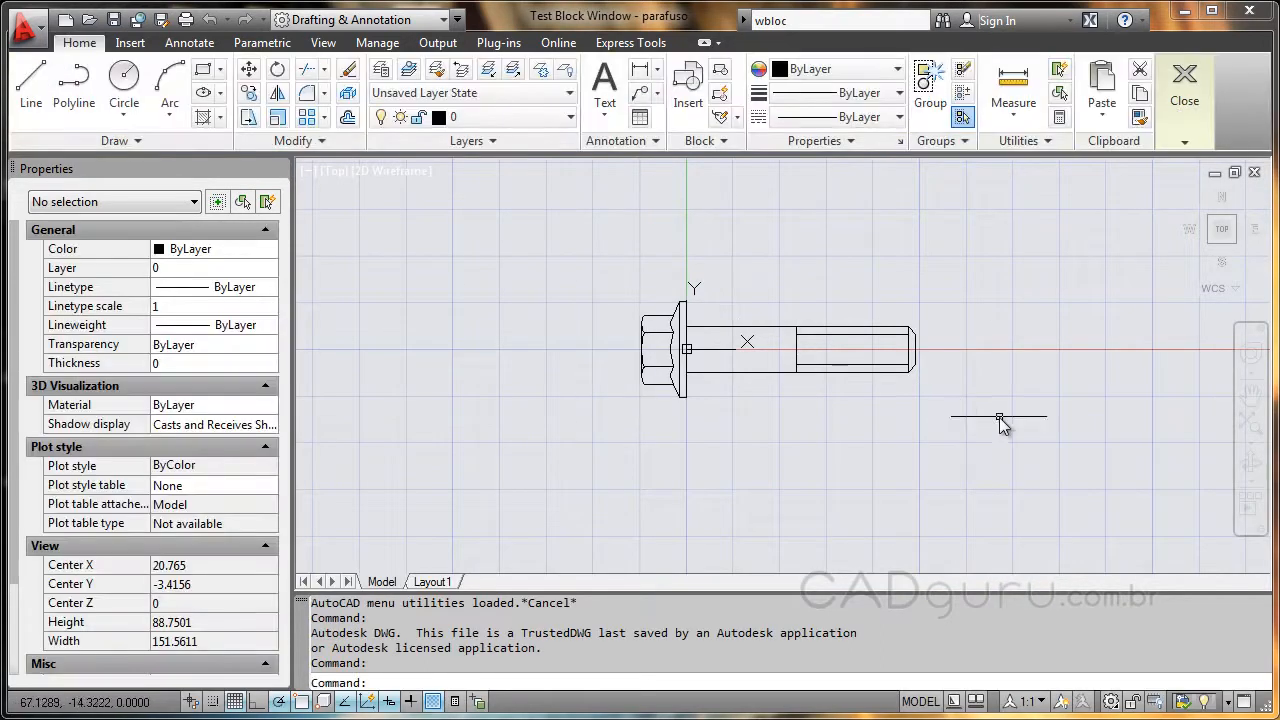
{"action": "left_click", "coordinate": [745, 374]}
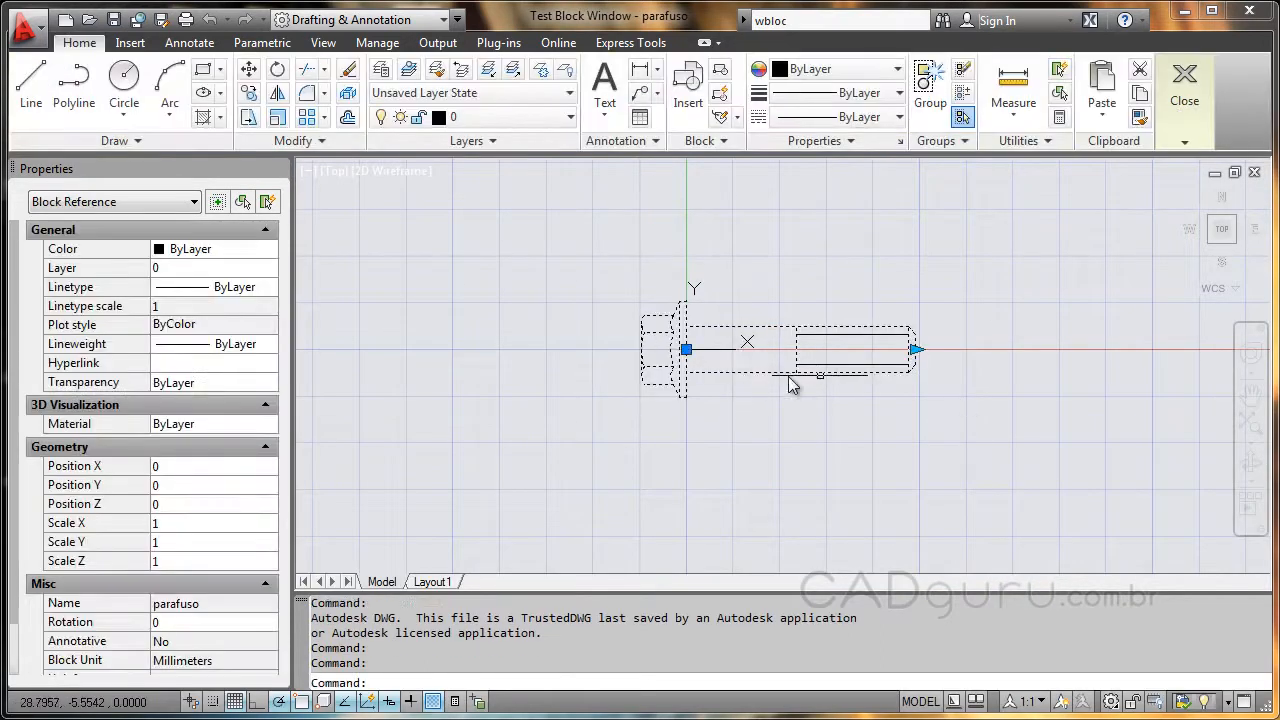
{"action": "left_click", "coordinate": [925, 350]}
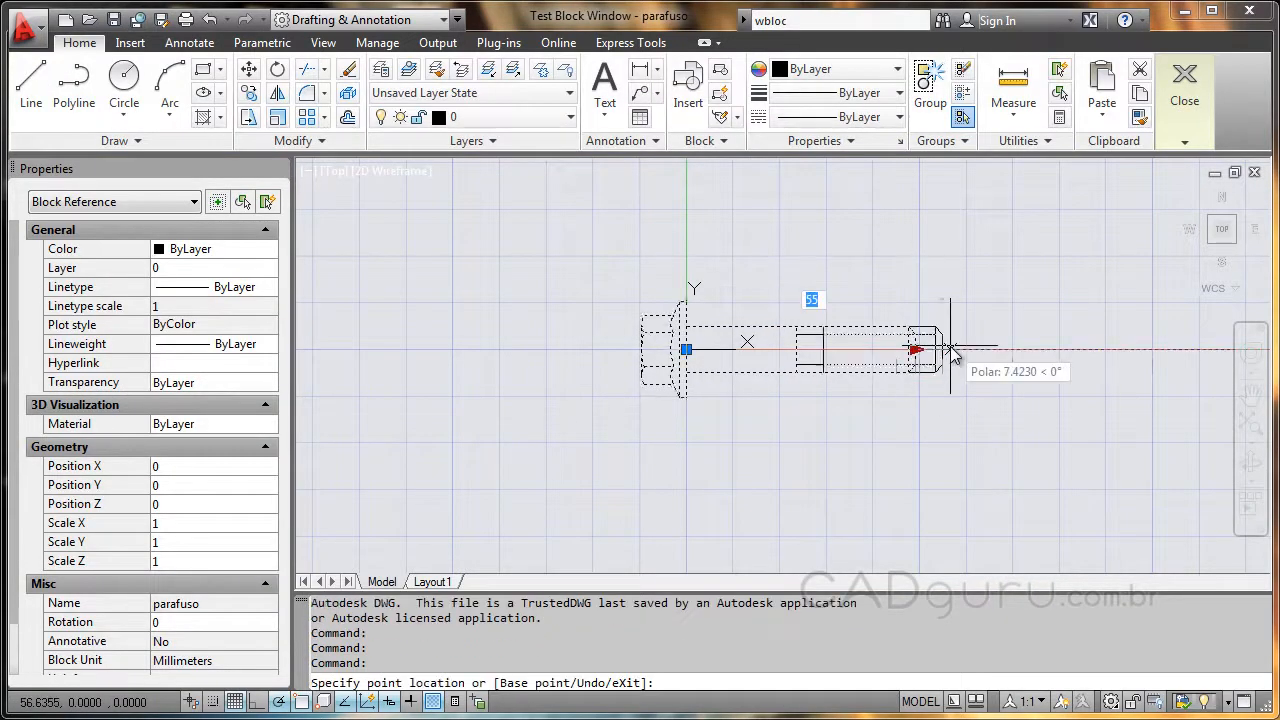
{"action": "left_click", "coordinate": [884, 350]}
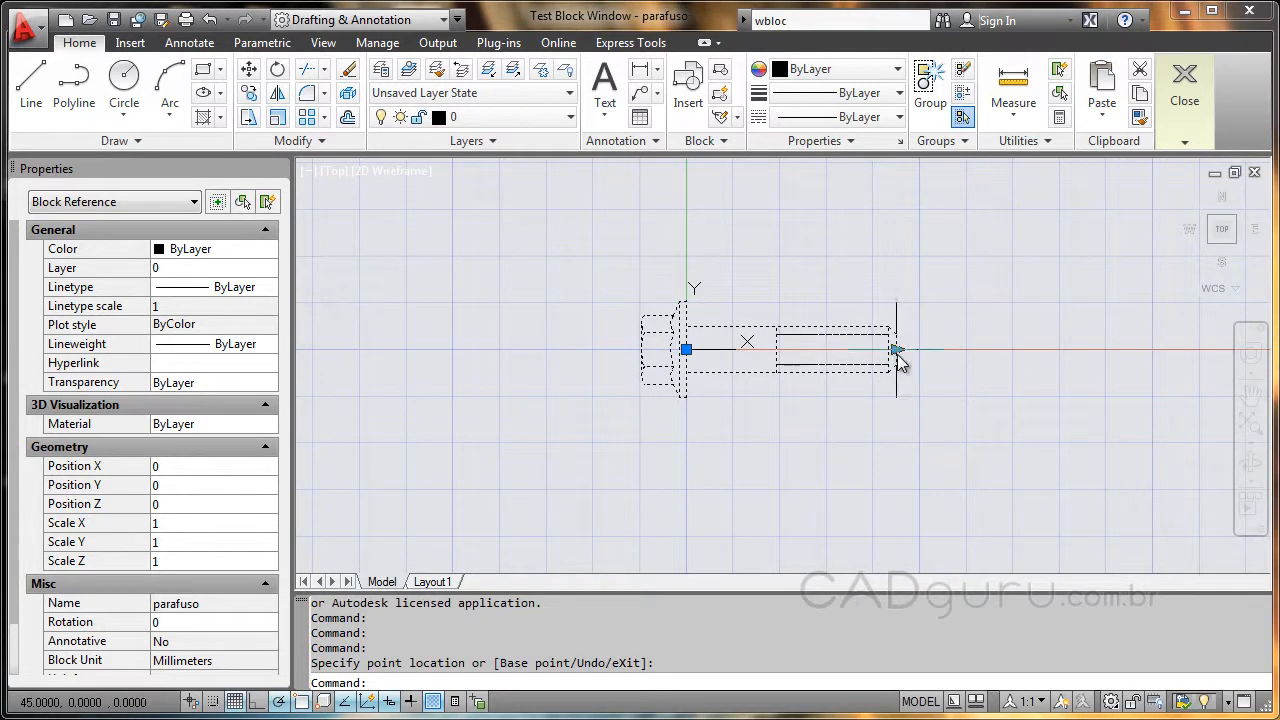
{"action": "left_click", "coordinate": [896, 350]}
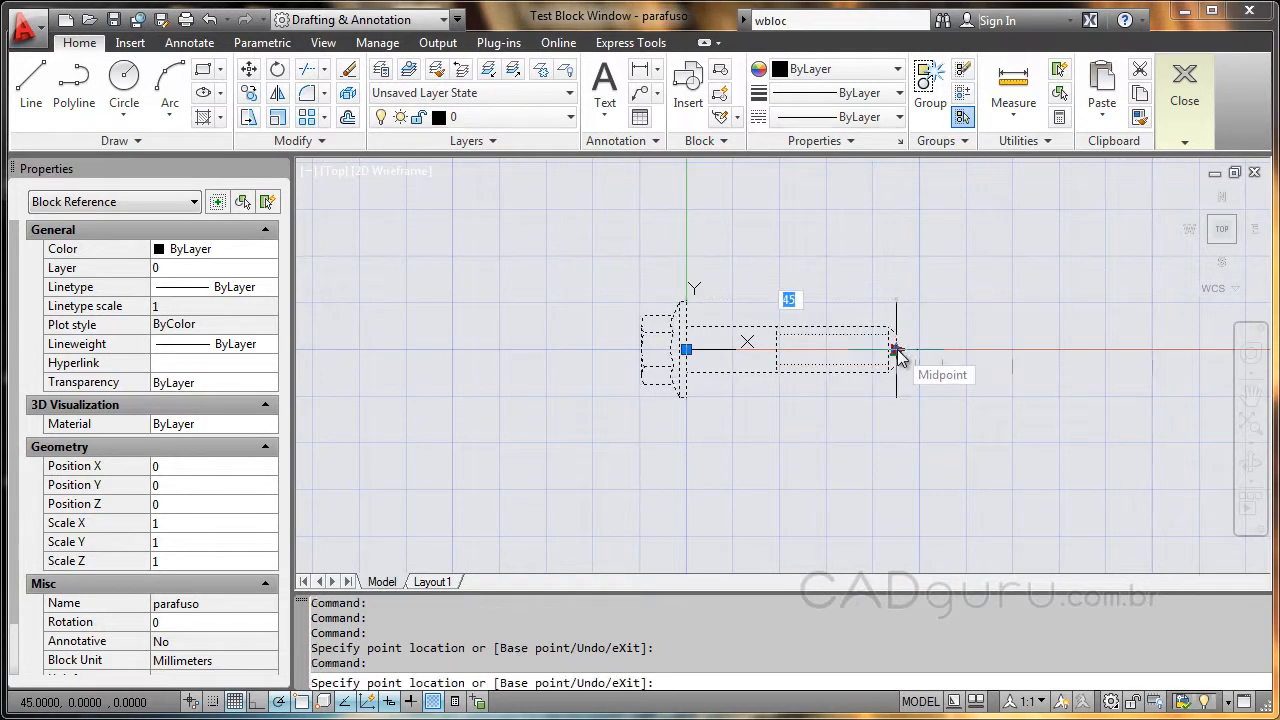